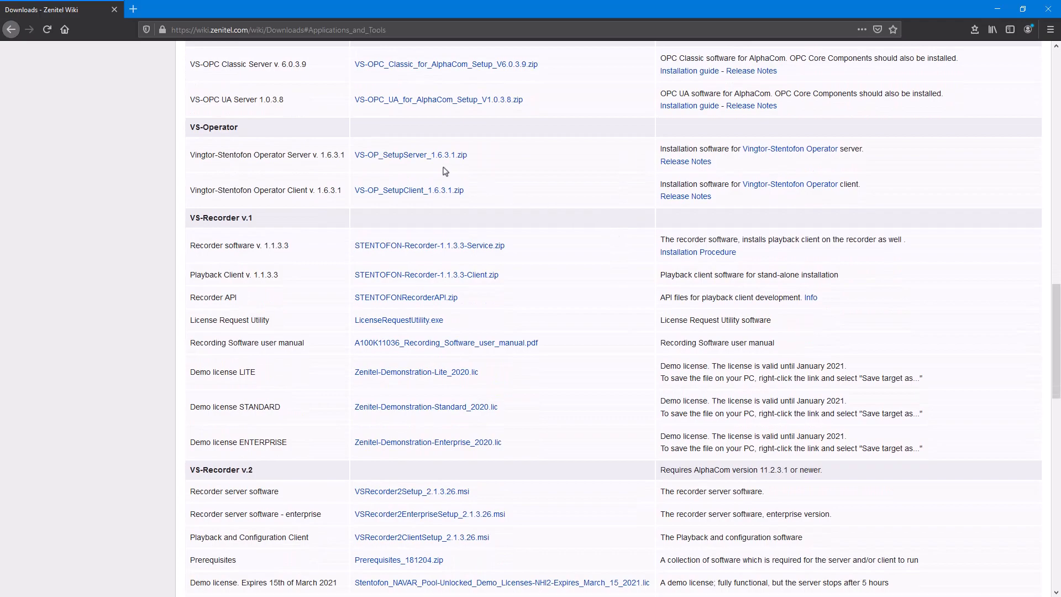
- Download and save the VS-Operator 1.6.3.1 installers for the server and the client, VS-OP_SetupServer_1.6.3.1.zip and VS-OP_SetupClient_1.6.3.1.zip
left_click(425, 157)
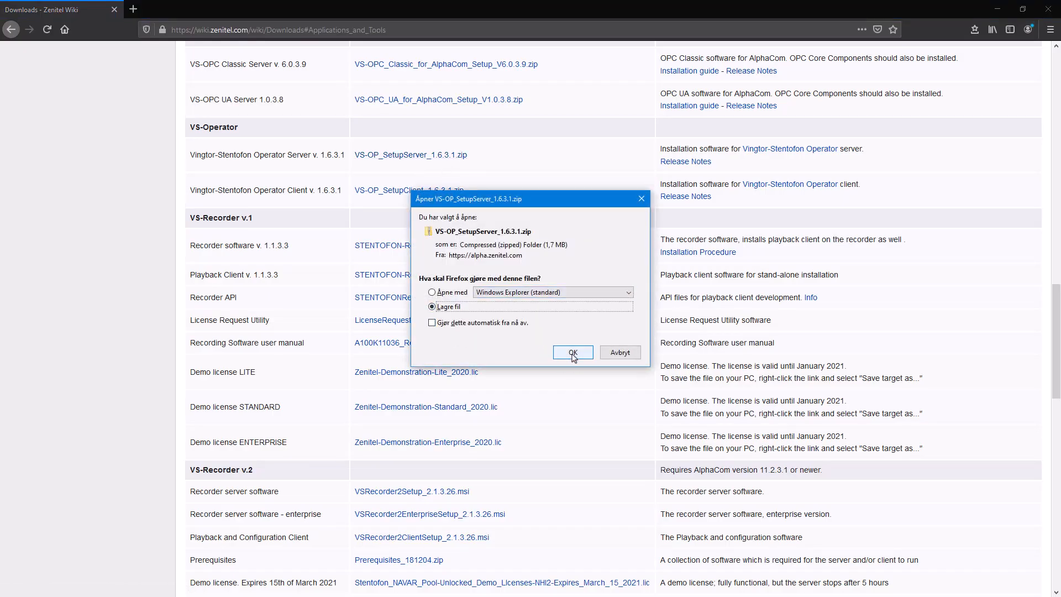
left_click(572, 353)
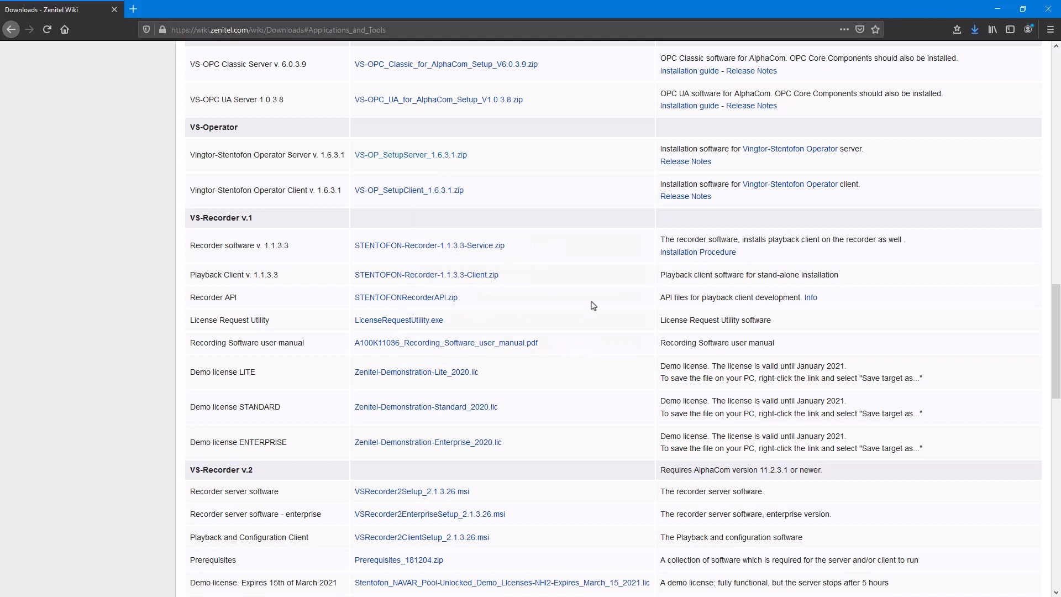
left_click(437, 196)
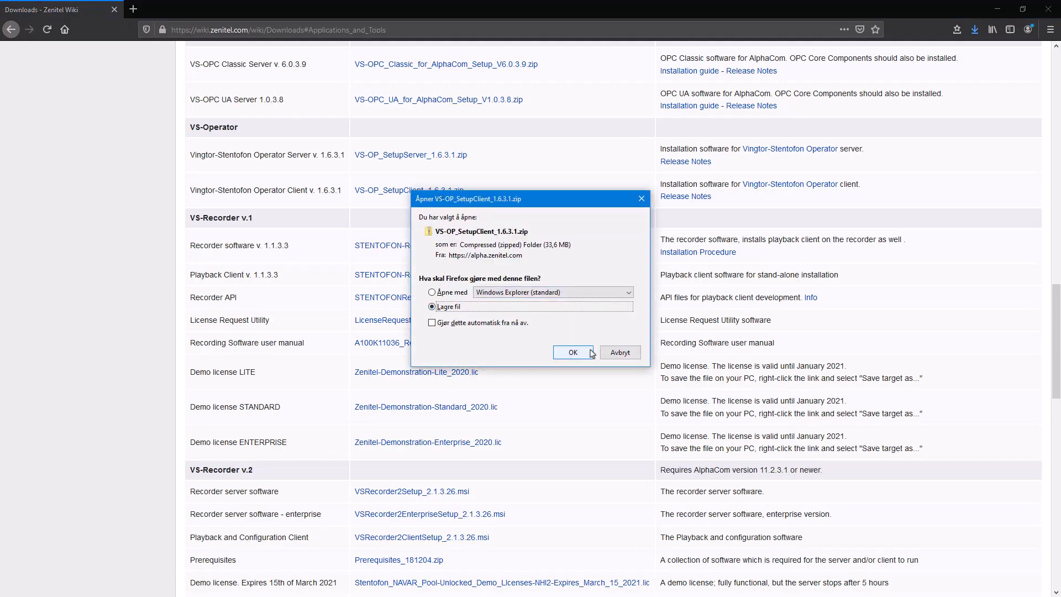
left_click(586, 353)
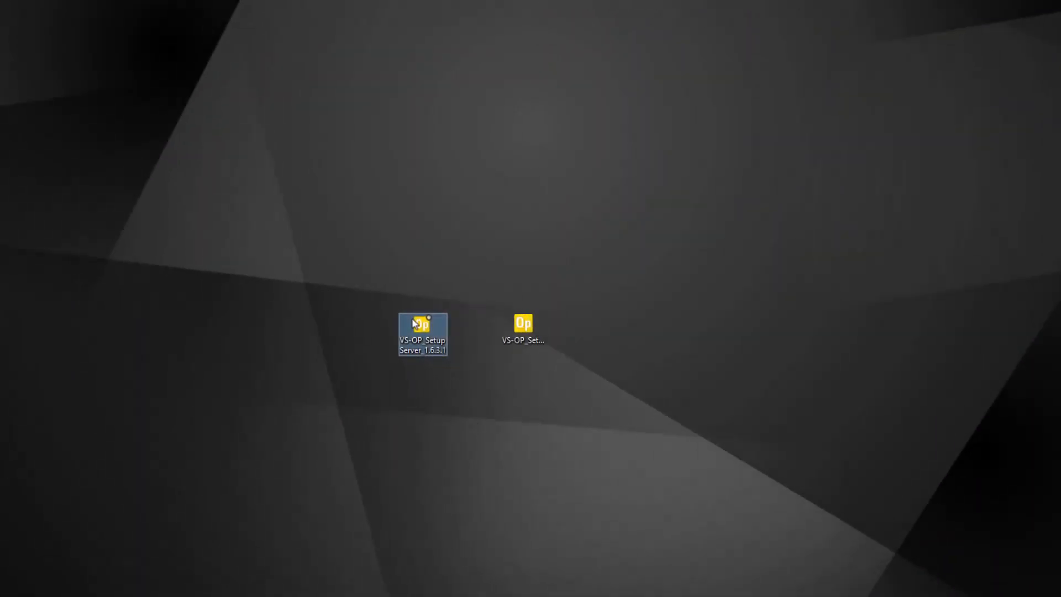
- Run the VS-OP_SetupServer_1.6.3.1 installer from the desktop and go through its setup wizard
double_click(415, 324)
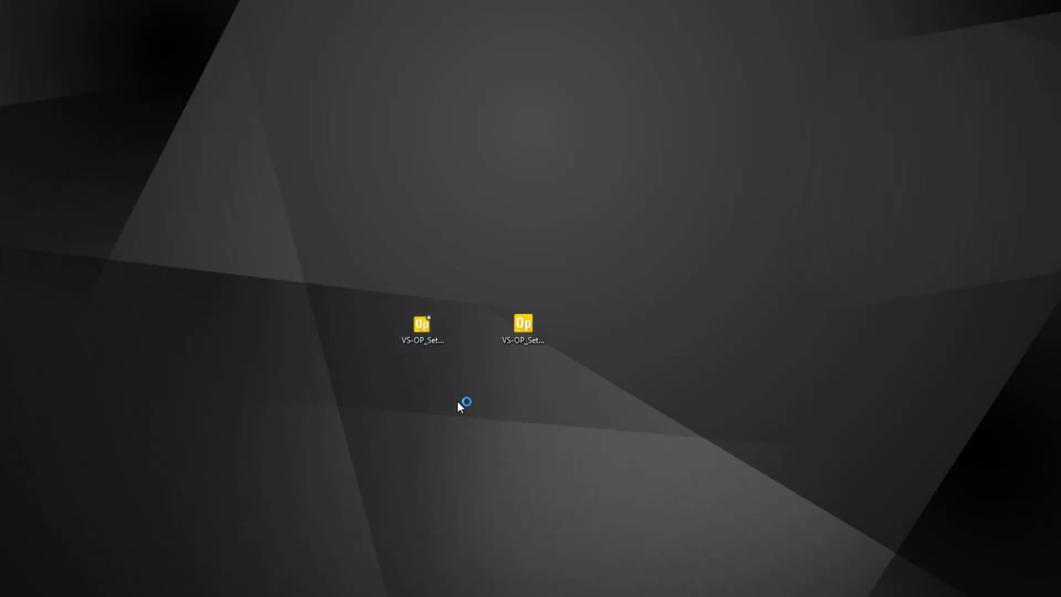
left_click(611, 471)
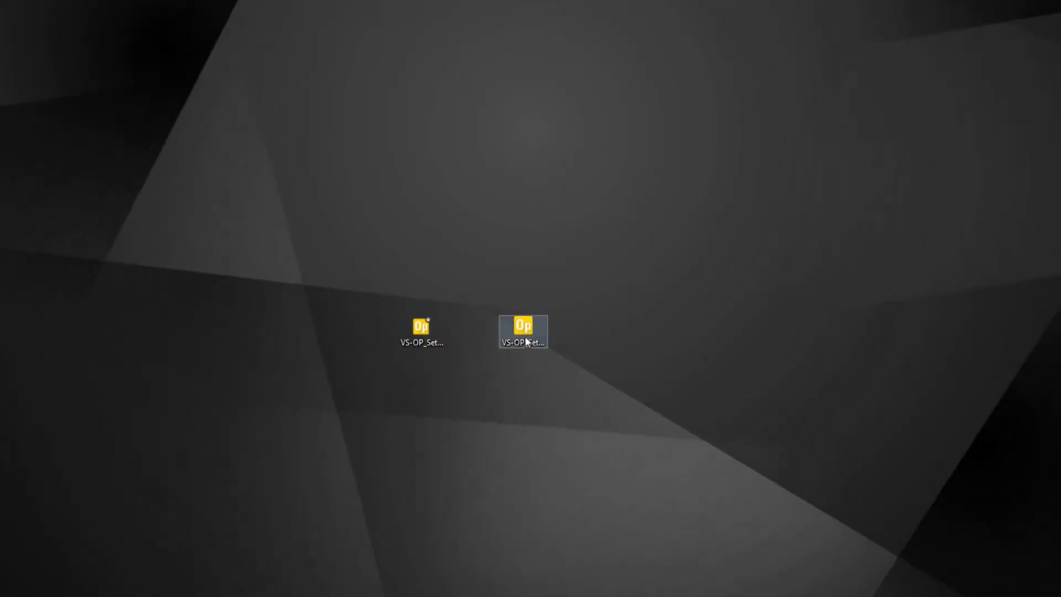
- Install the Operator Client from its setup file, keeping the default destination and Start Menu folder and creating a desktop shortcut
left_click(527, 342)
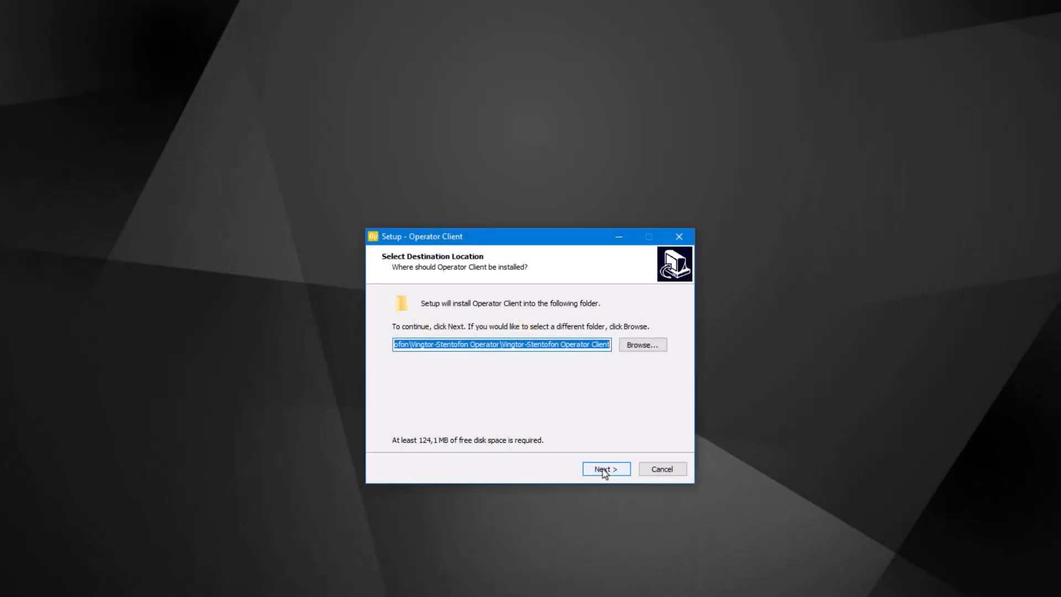
left_click(604, 470)
left_click(606, 471)
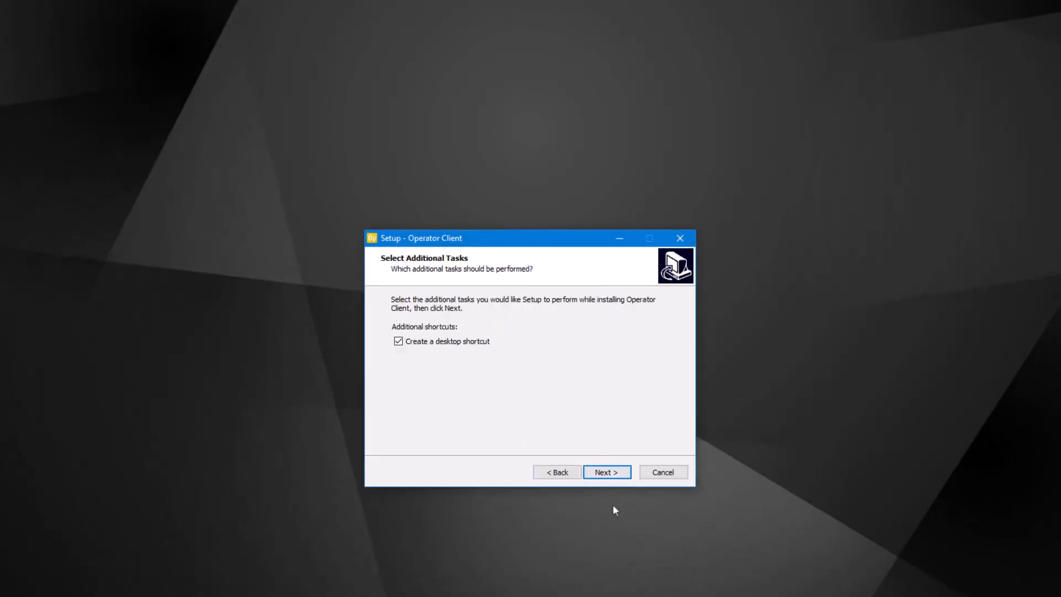
left_click(613, 471)
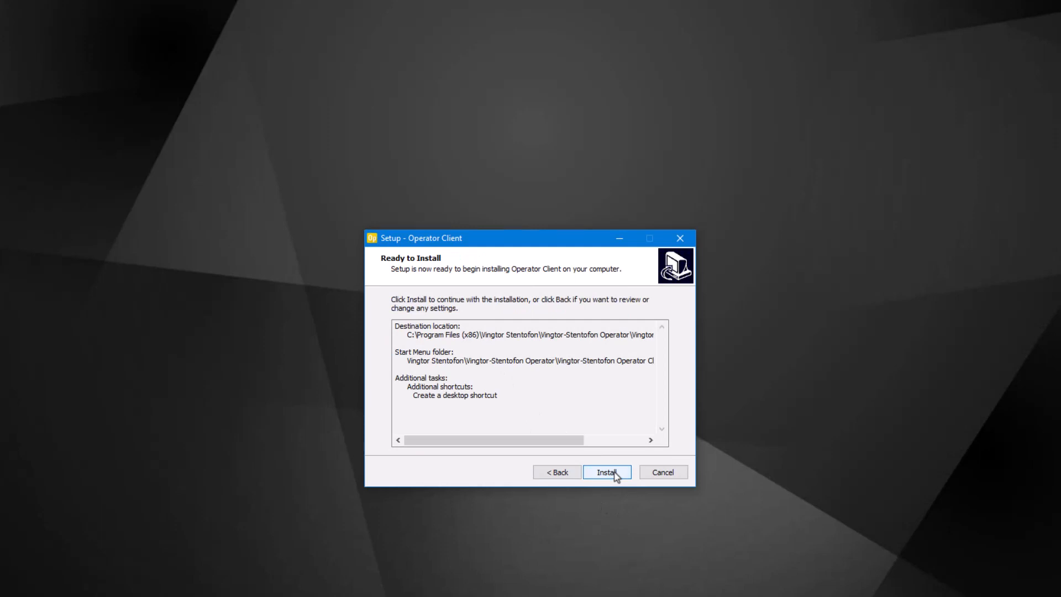
left_click(607, 473)
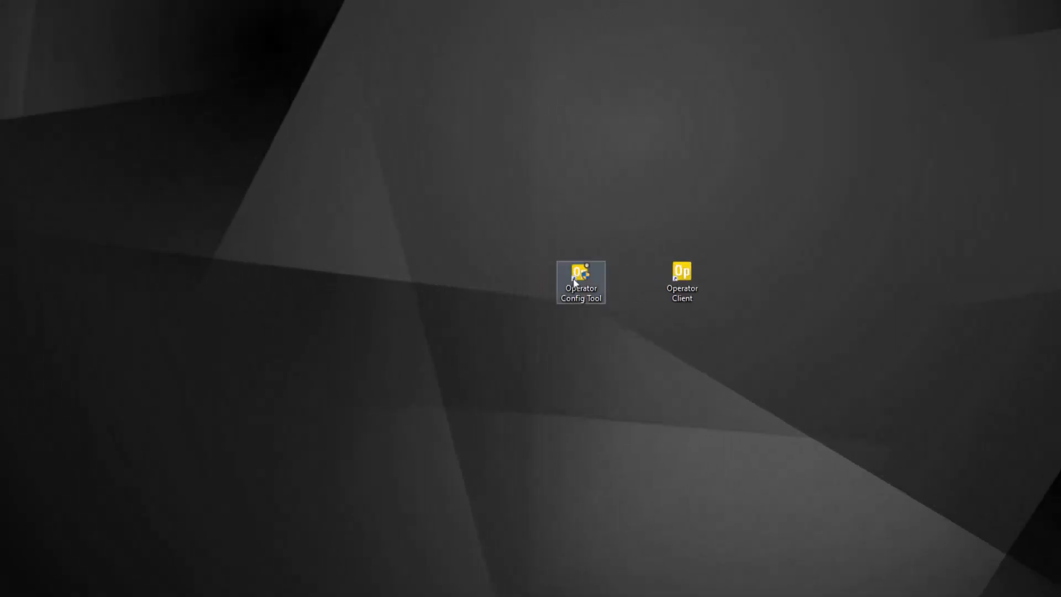
- Open the Operator Config Tool and create a database named VSOP on the localhost\SQLEXPRESS instance with OS authentication
double_click(574, 274)
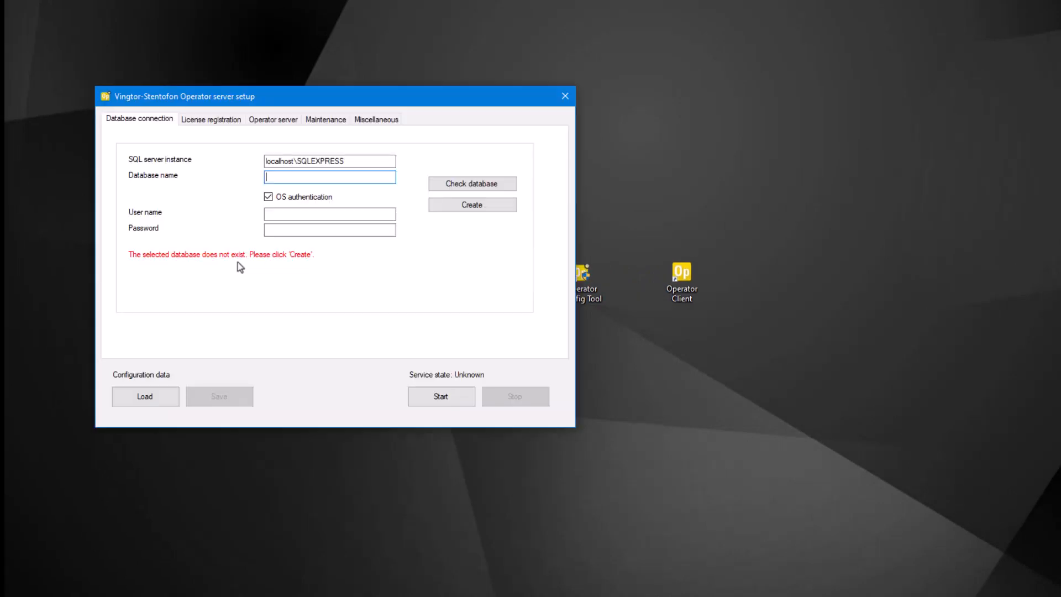
type("VSOP")
left_click(456, 192)
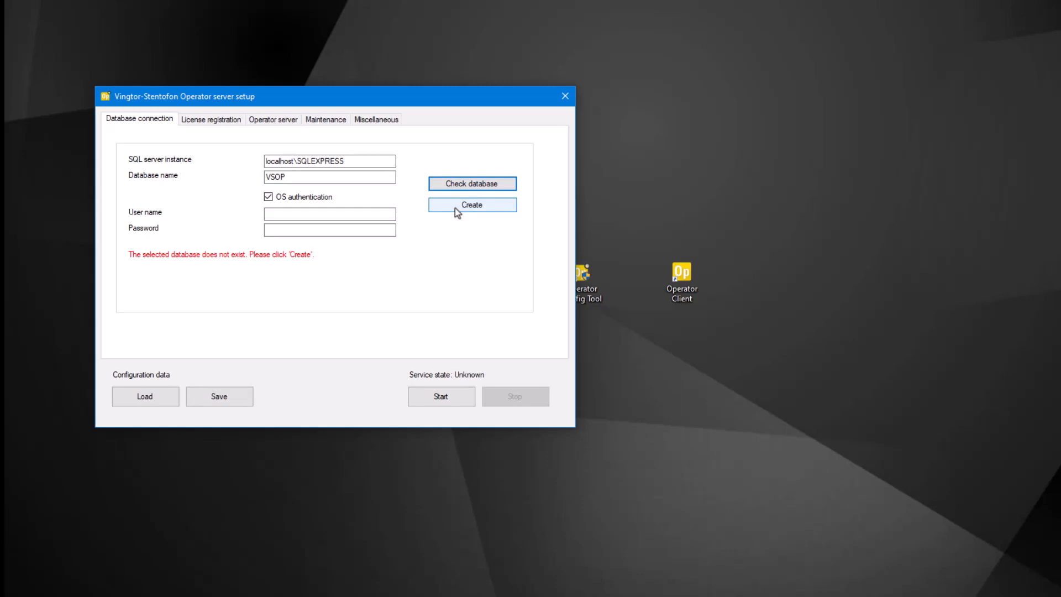
left_click(455, 210)
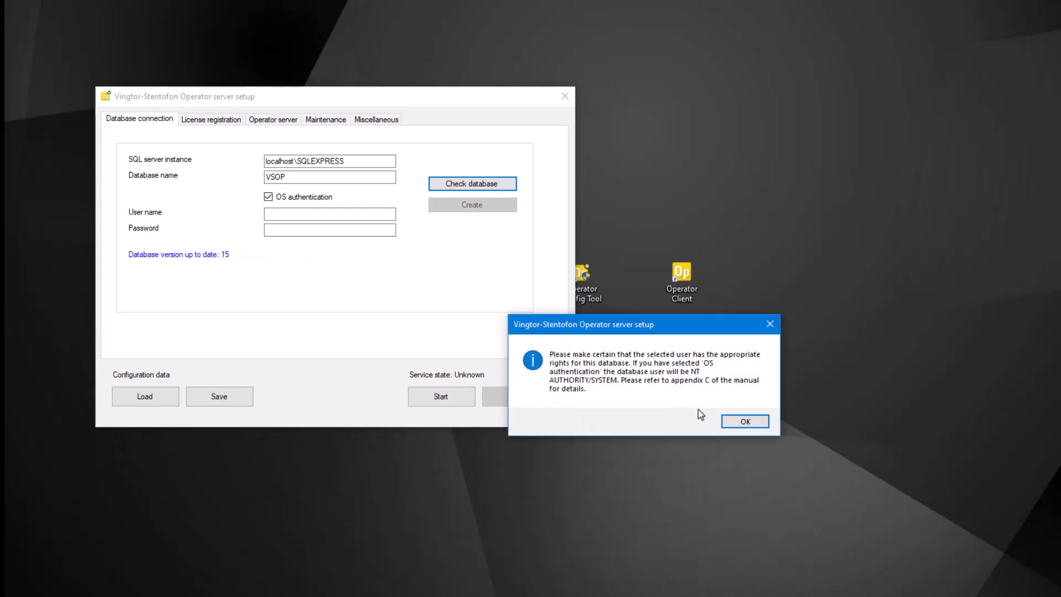
left_click(745, 422)
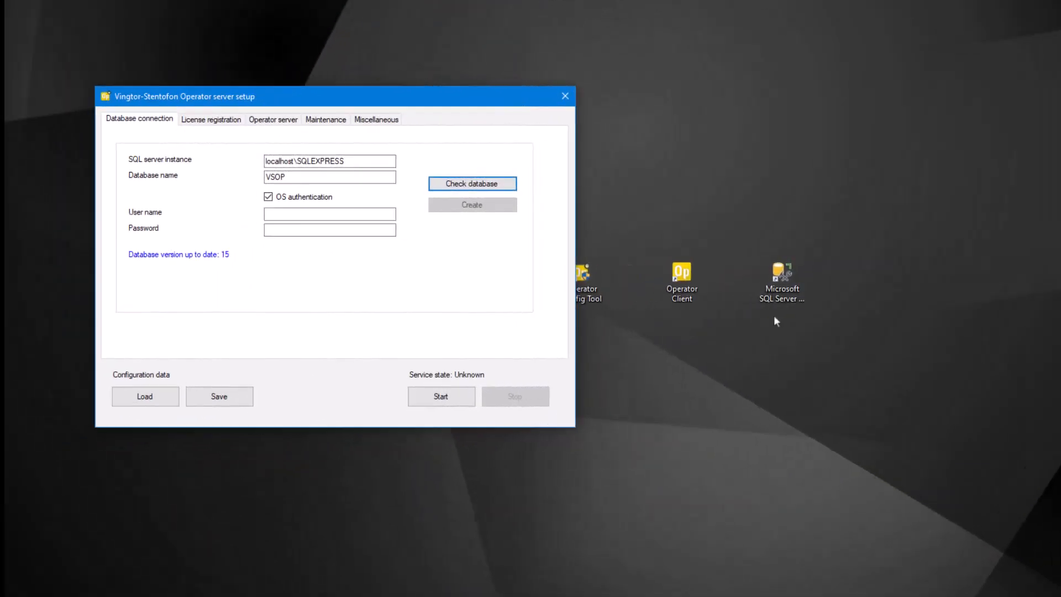
- Switch to Microsoft SQL Server Management Studio, connect to the SQLEXPRESS instance with Windows Authentication, and expand the server's security logins
left_click(777, 272)
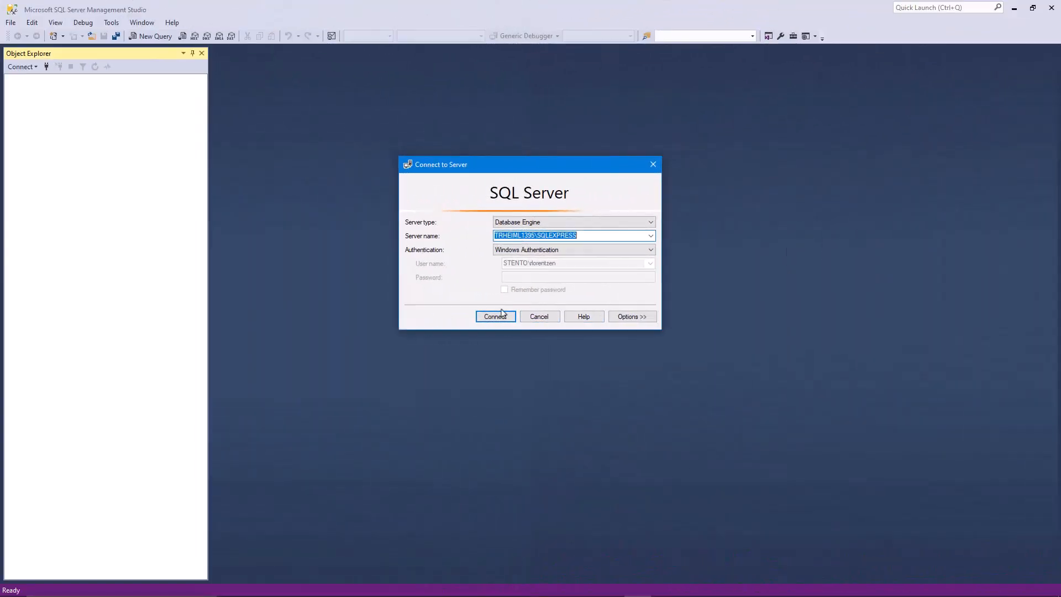
left_click(495, 317)
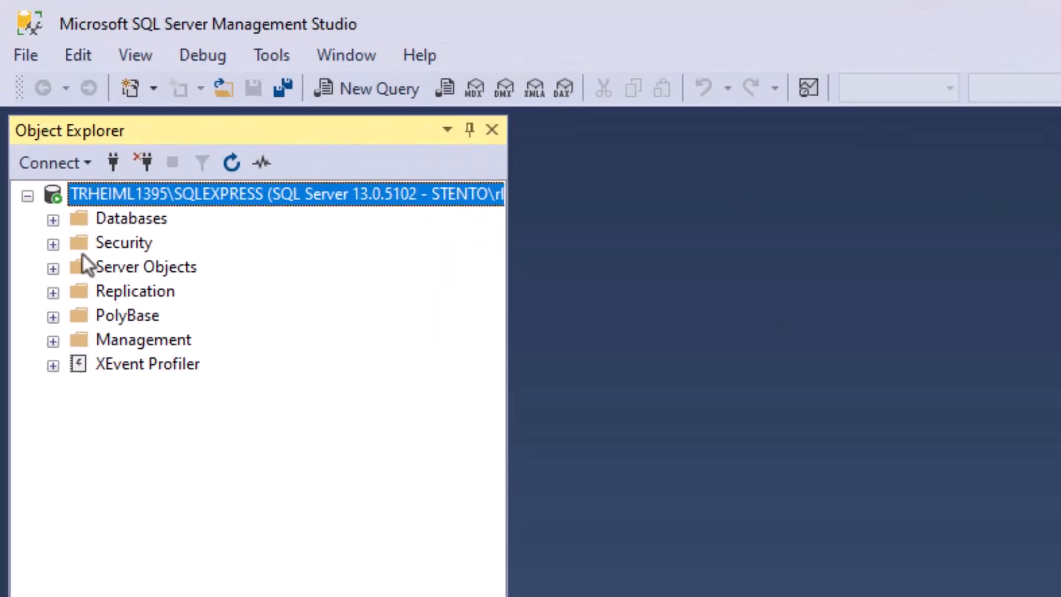
left_click(61, 285)
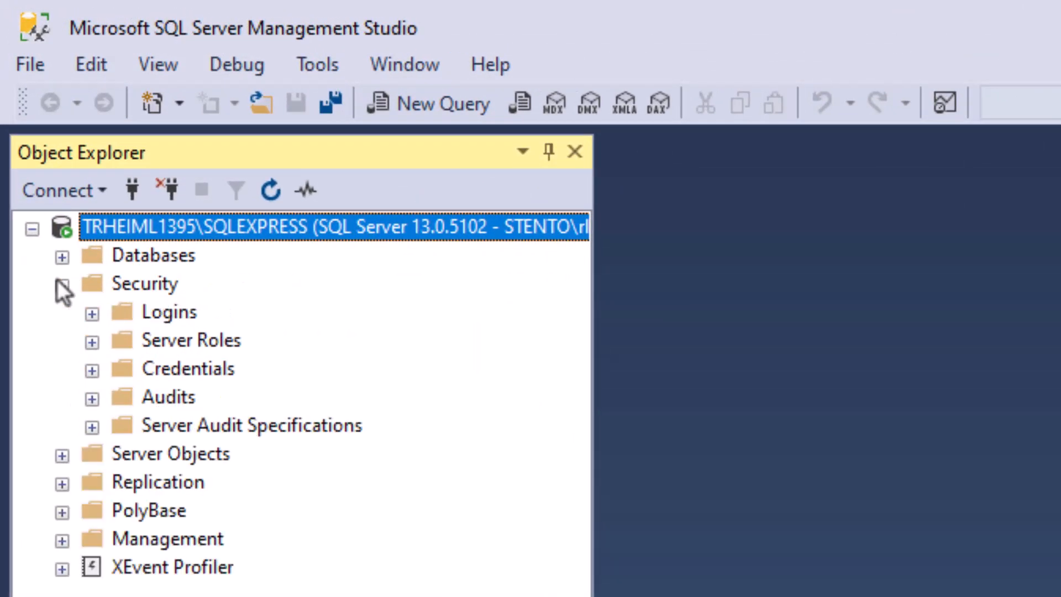
left_click(92, 316)
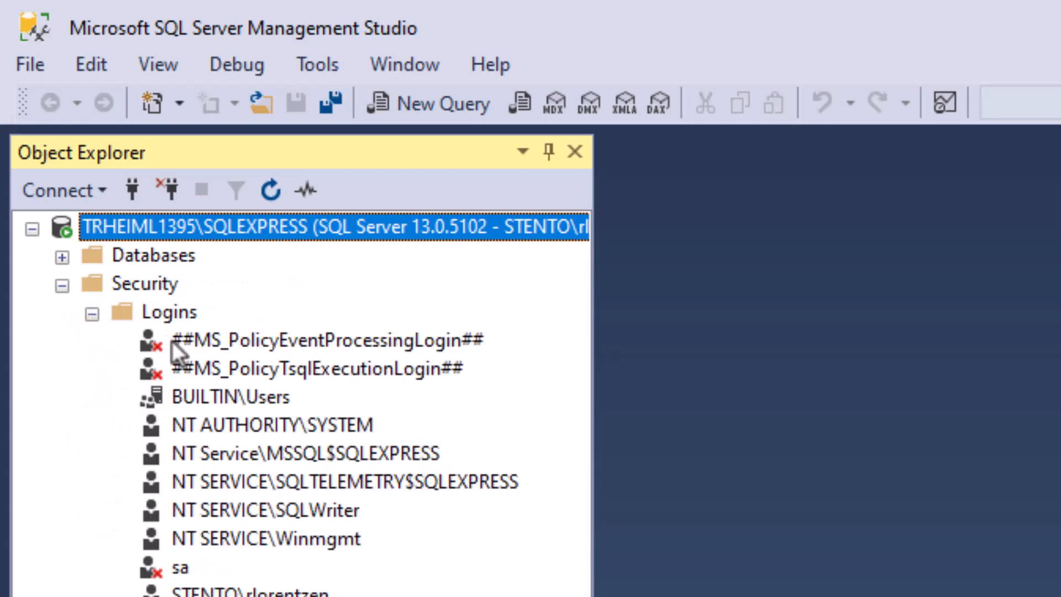
- Map the NT AUTHORITY\SYSTEM login to the VSOP database and grant it the db_owner role
left_click(244, 423)
double_click(244, 424)
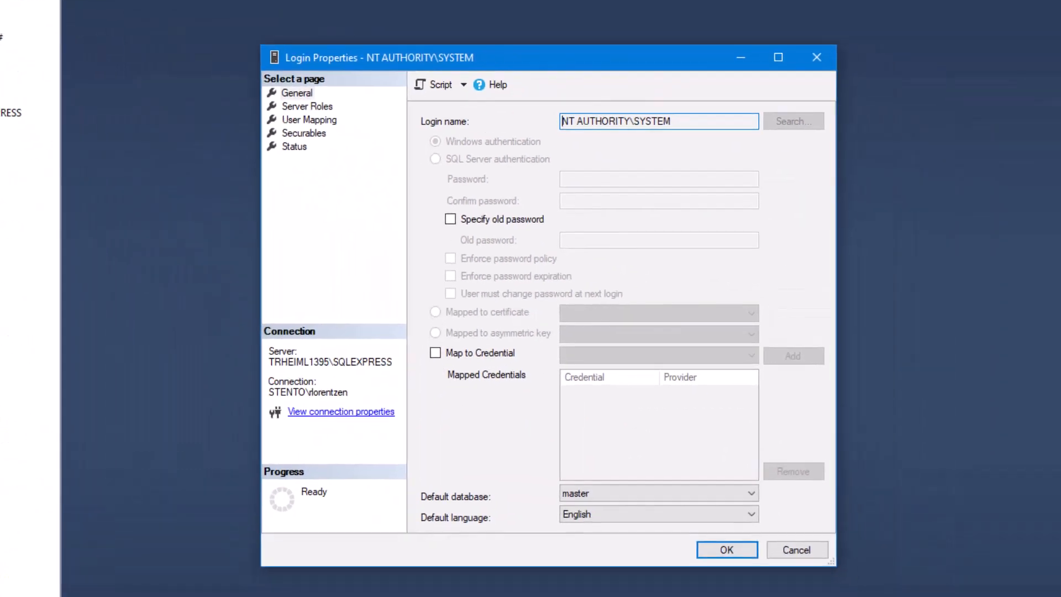
left_click(300, 123)
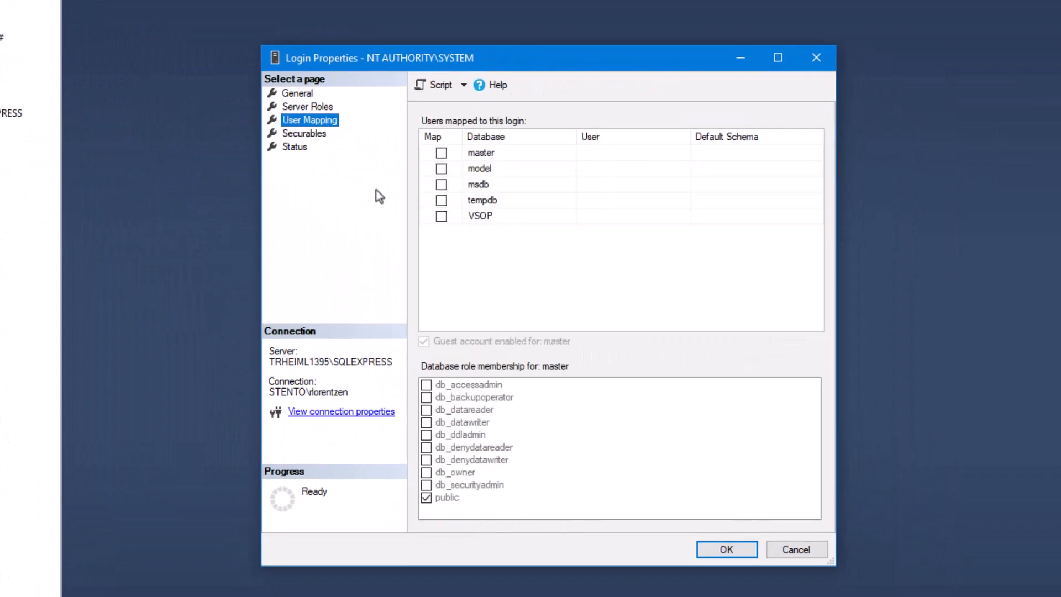
left_click(442, 216)
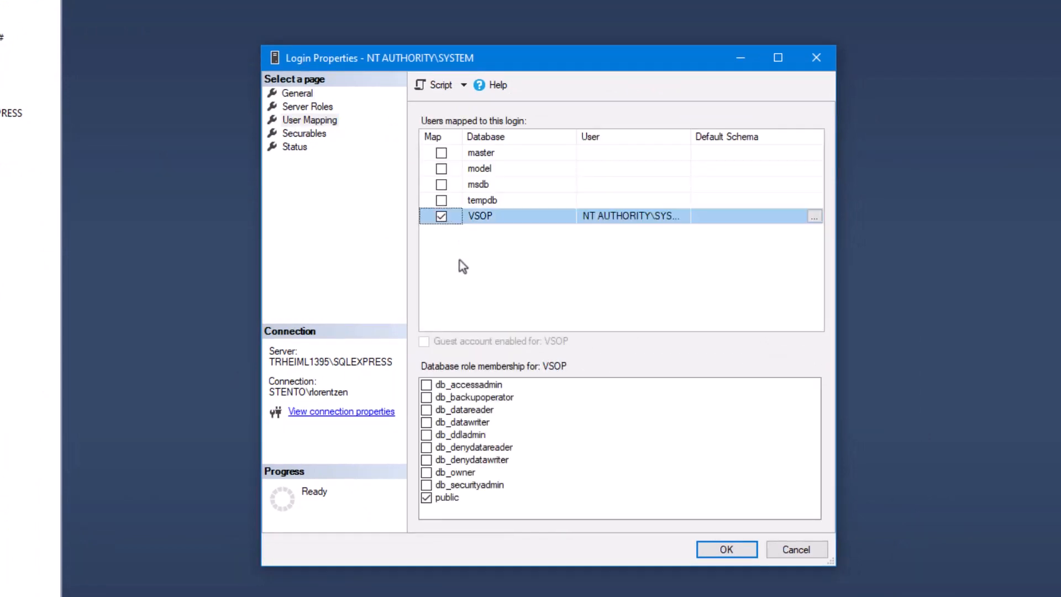
left_click(427, 474)
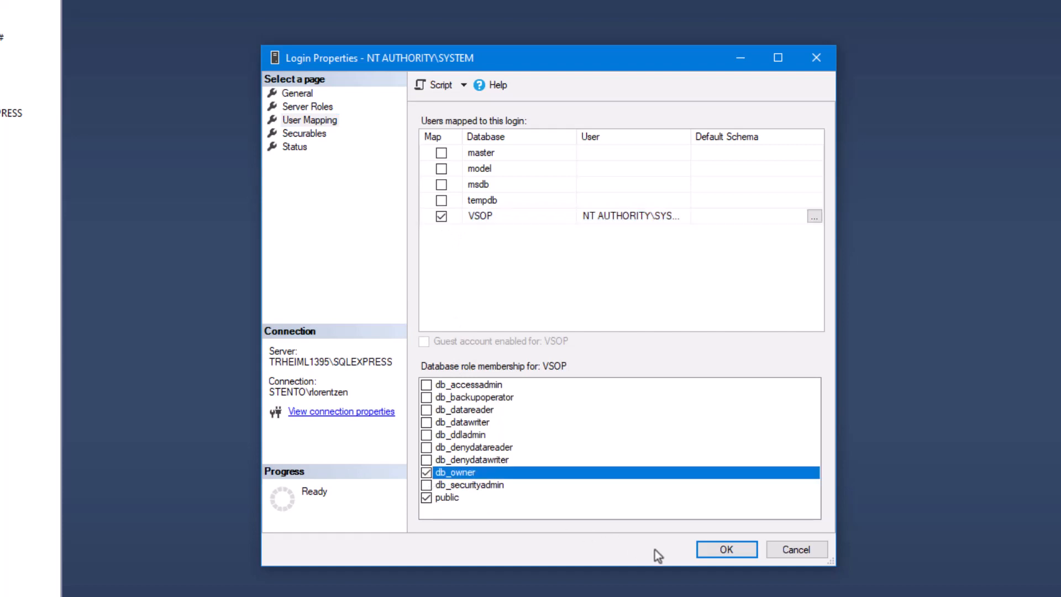
left_click(742, 554)
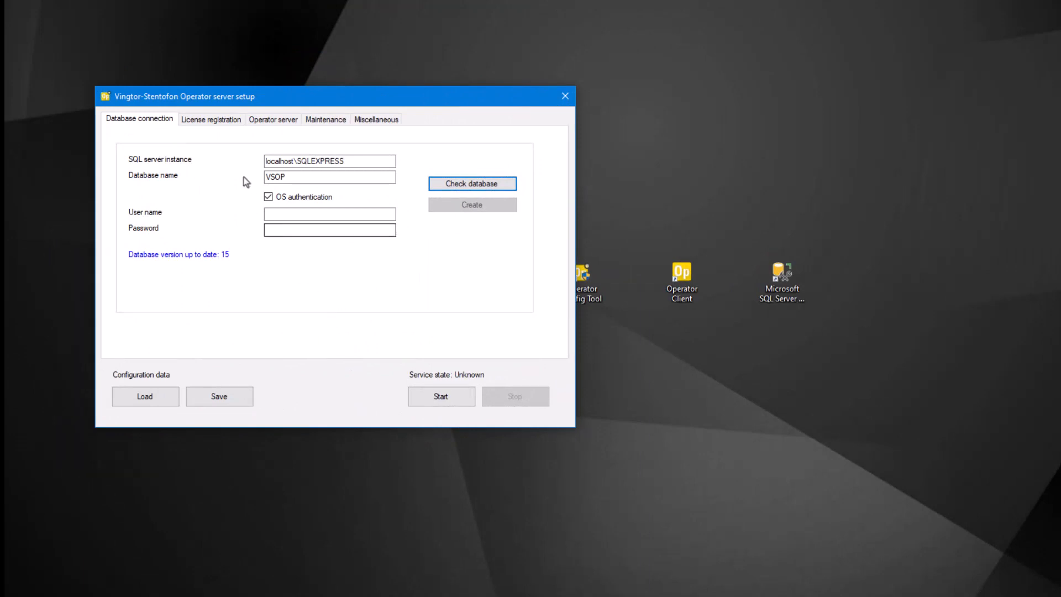
- Review the license registration, AlphaCom connection, maintenance and miscellaneous settings in the Operator server setup
left_click(221, 126)
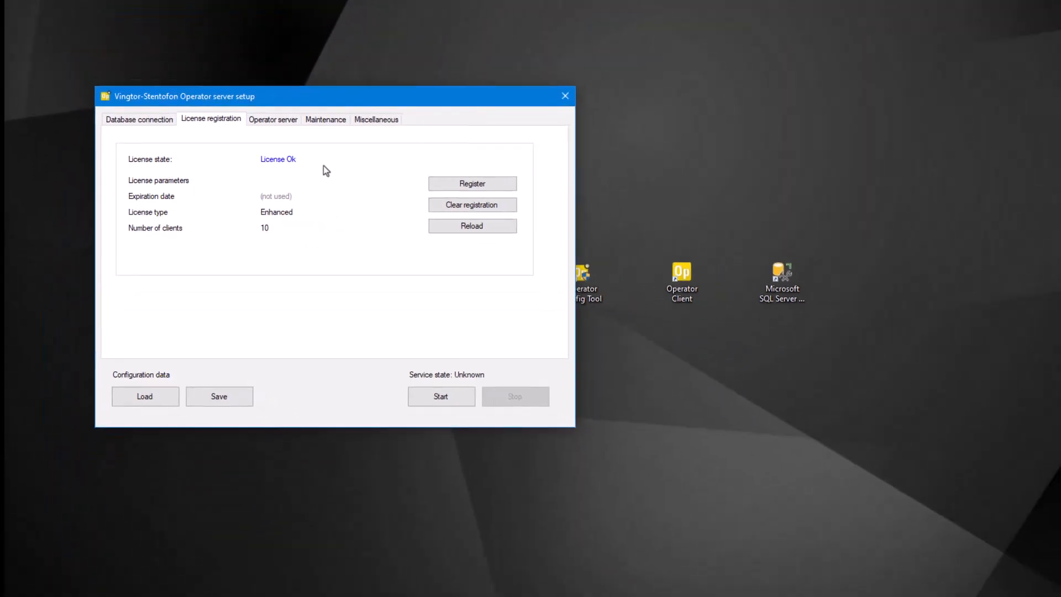
left_click(292, 123)
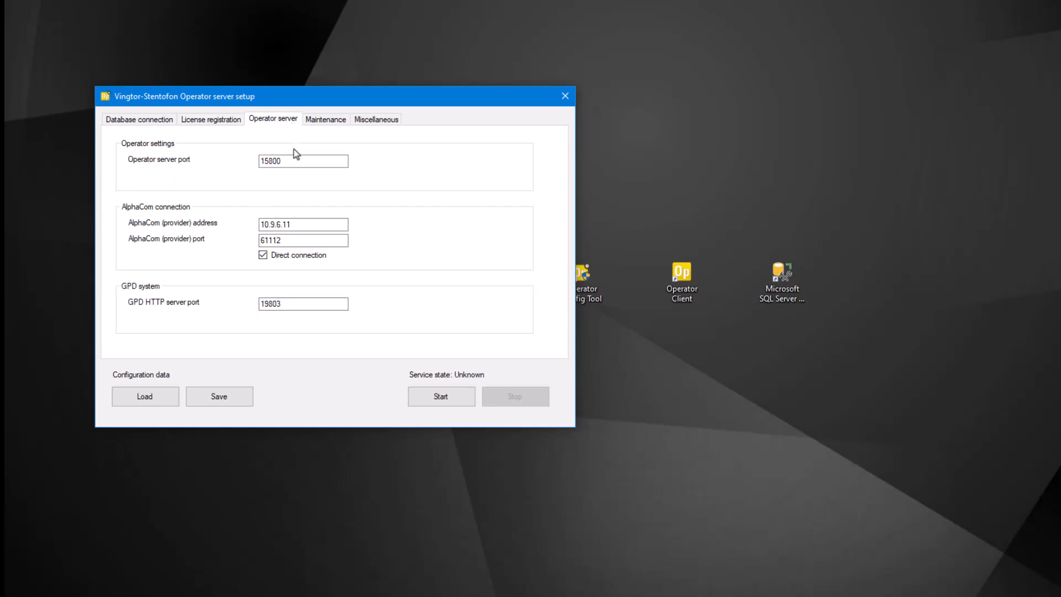
double_click(302, 223)
left_click(333, 124)
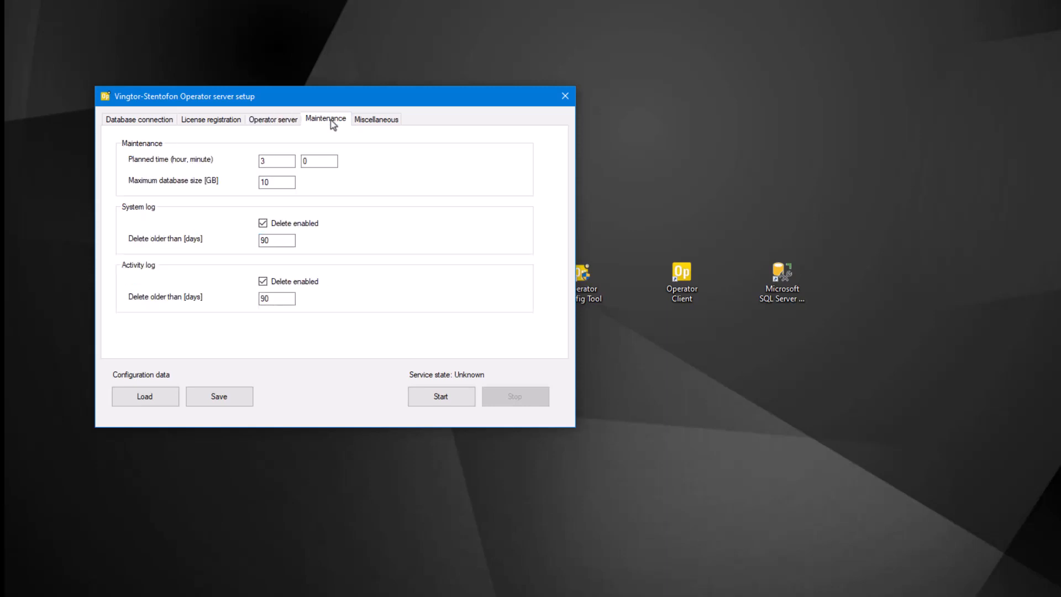
left_click(369, 121)
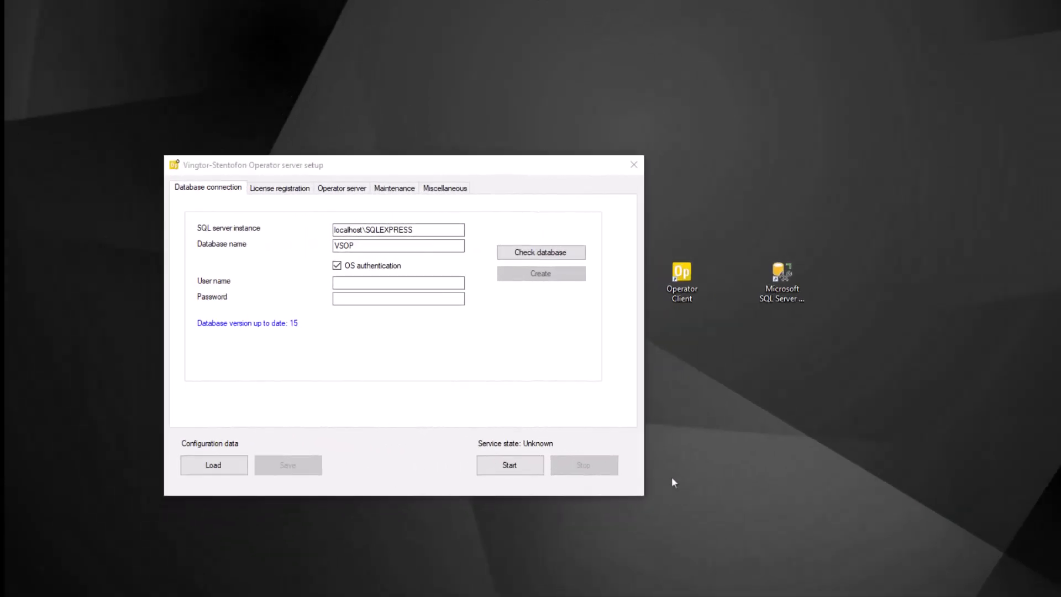
- Start the Operator server service and launch the Operator Client from the desktop
left_click(532, 469)
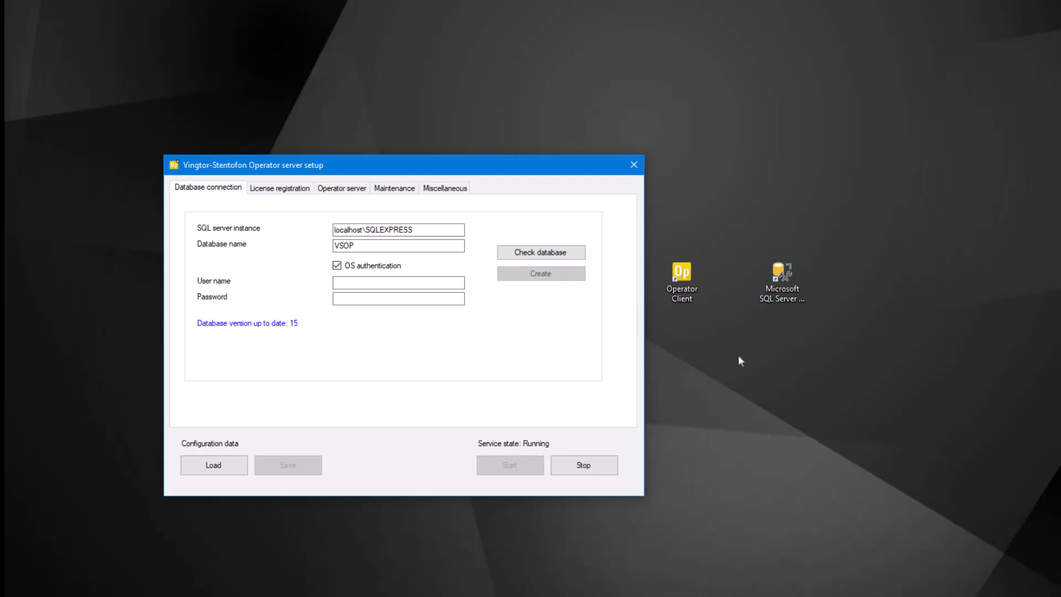
double_click(687, 282)
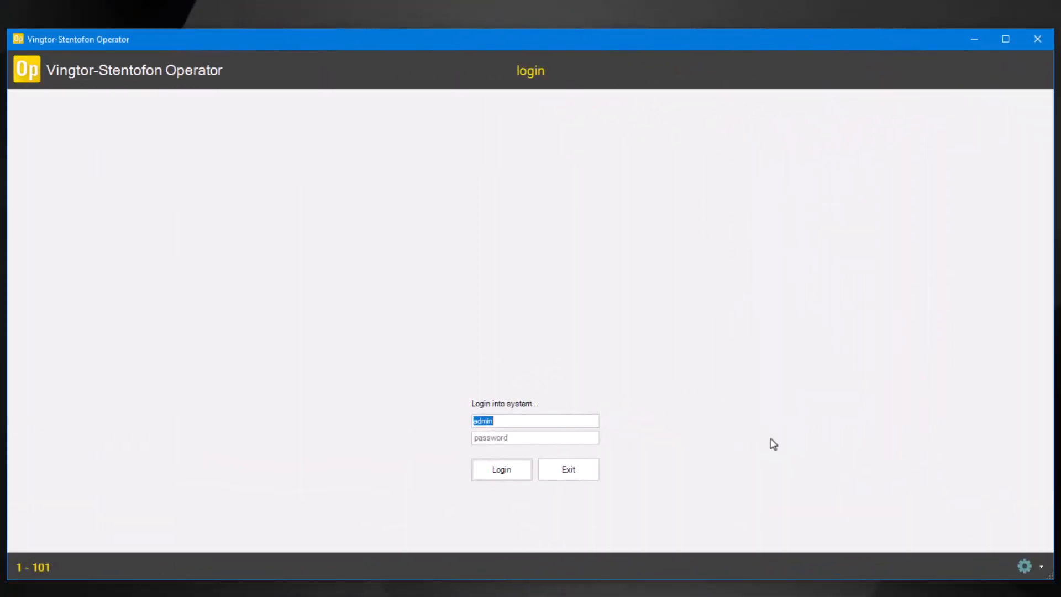
- Check the client version, server version and license details in the Operator Client's system summary, and close it
left_click(1024, 566)
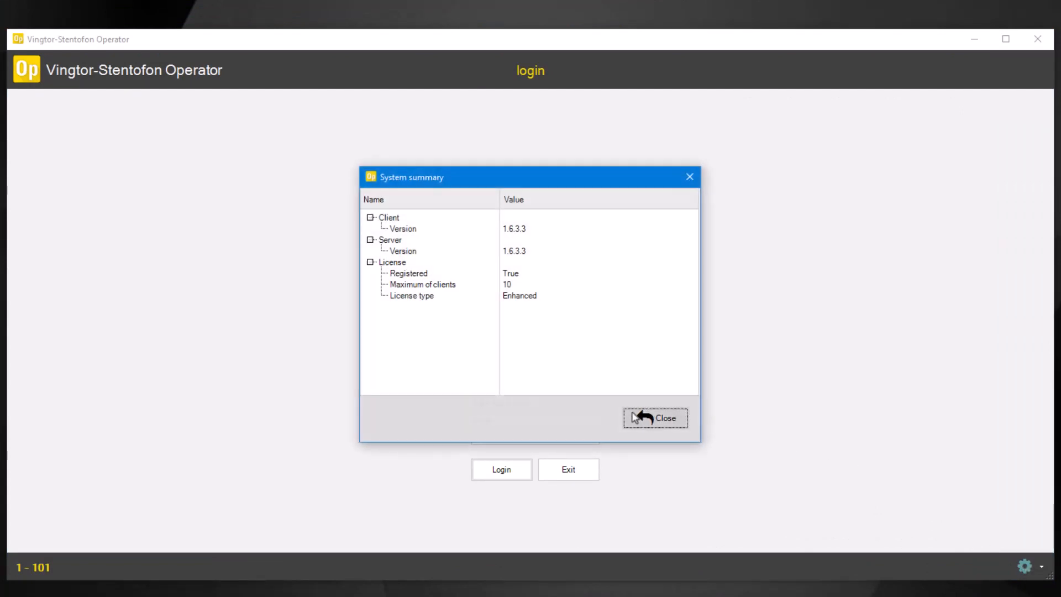
left_click(644, 418)
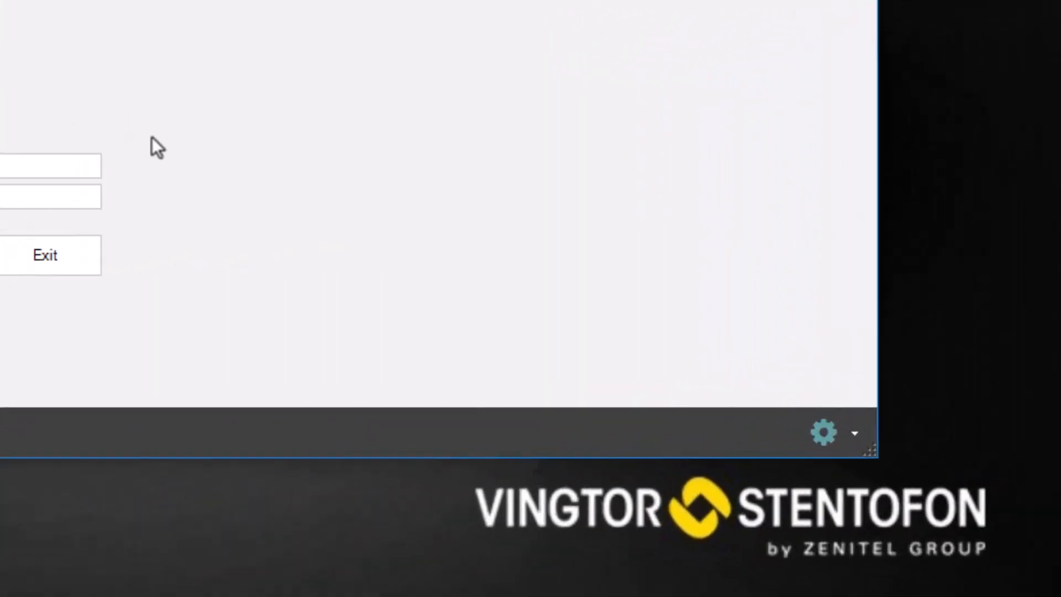
- Review the language, Operator server host, and operator station settings in the client's options, and close them without changes
left_click(857, 430)
left_click(865, 544)
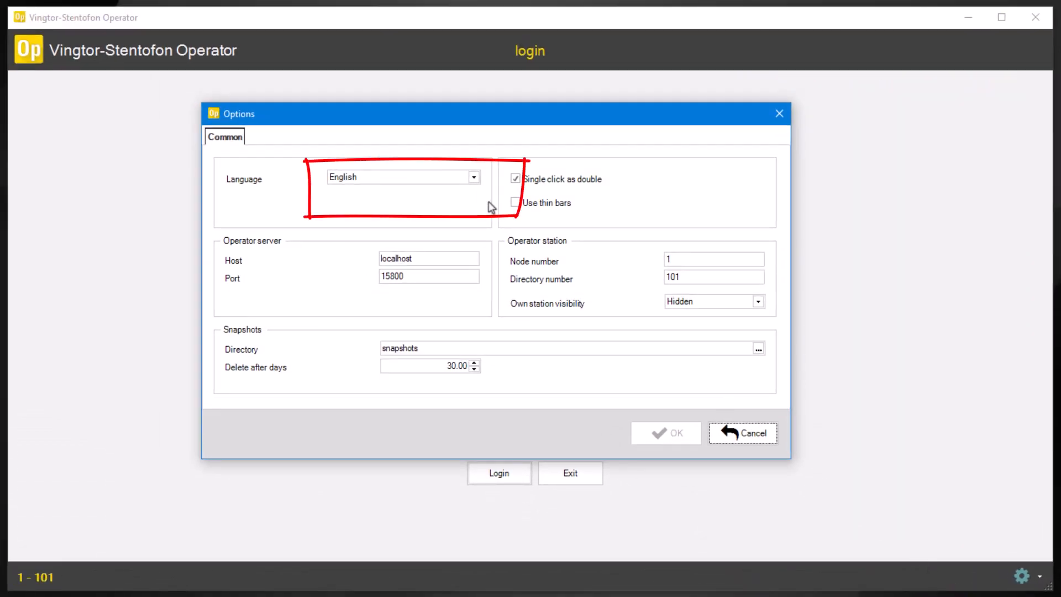
left_click(474, 178)
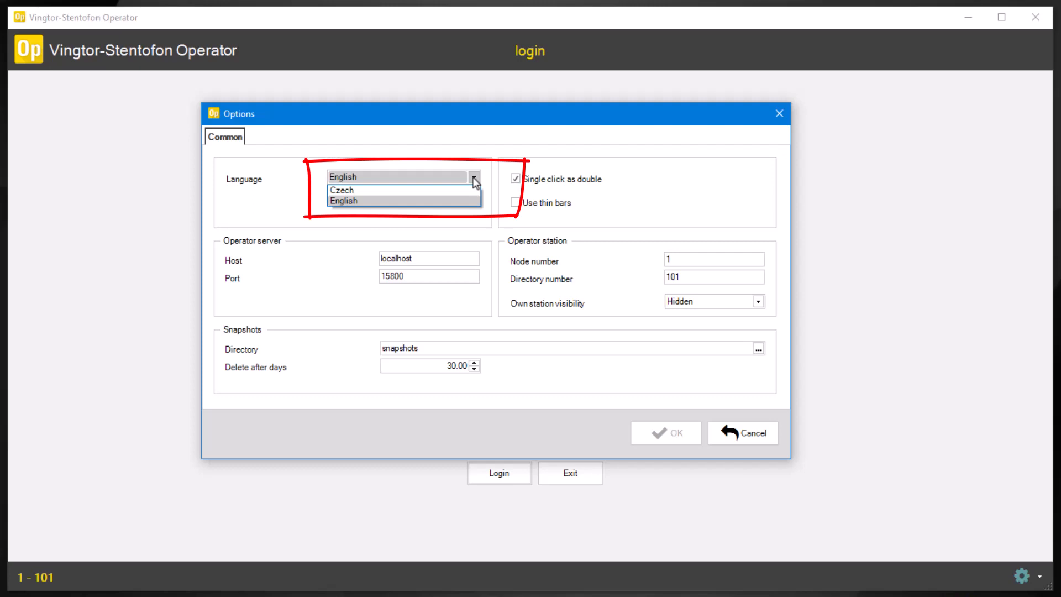
left_click(473, 177)
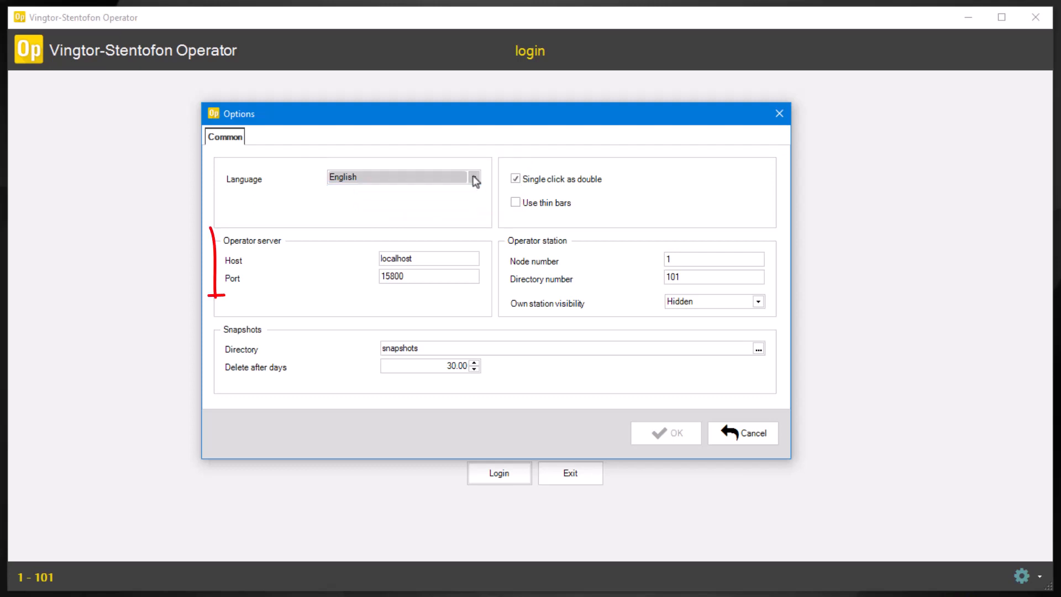
left_click(462, 258)
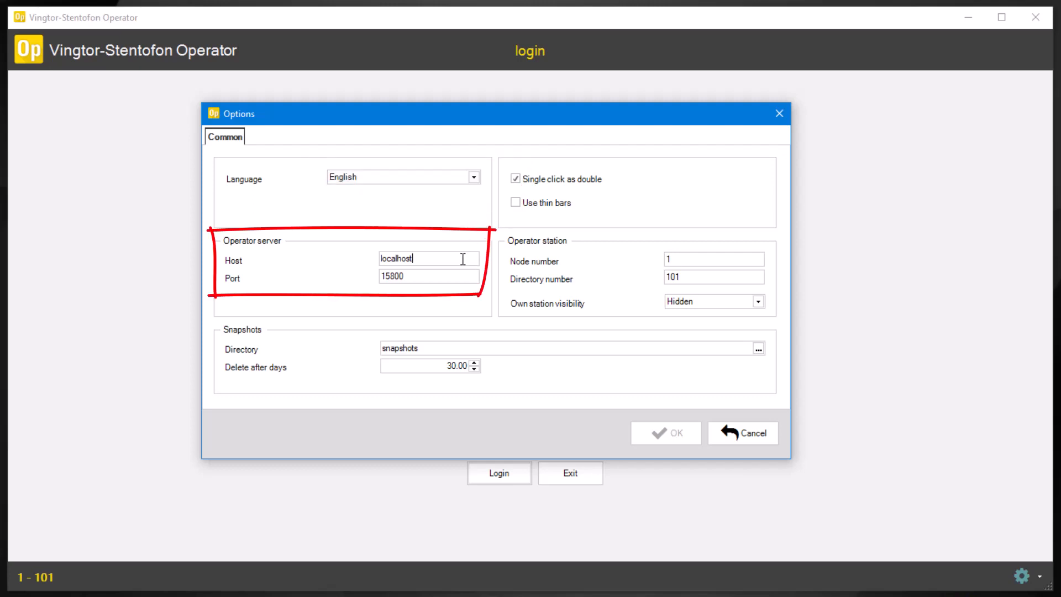
left_click_drag(450, 258, 358, 260)
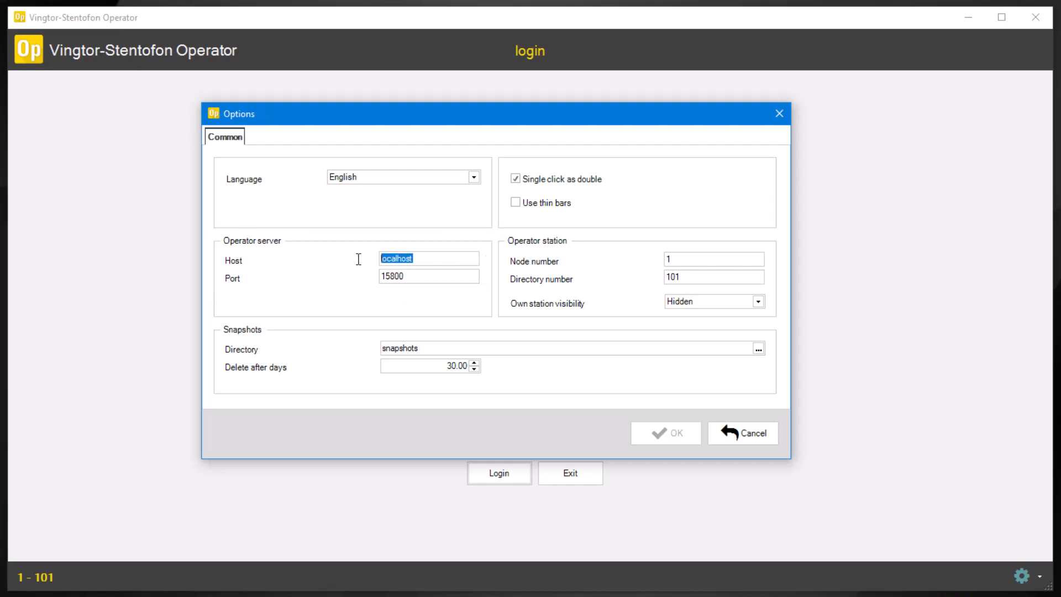
left_click(431, 257)
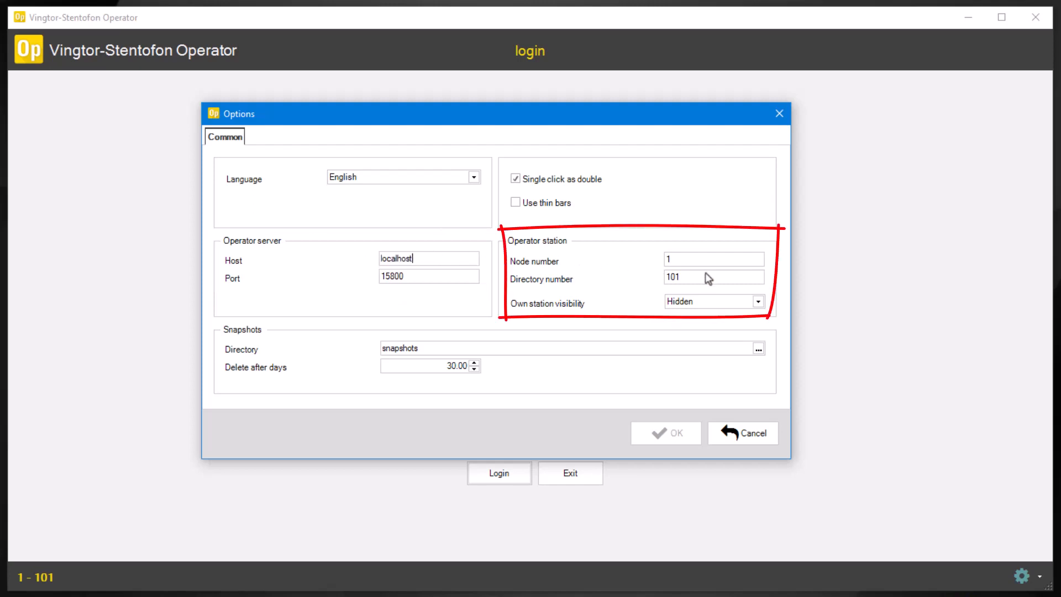
left_click_drag(704, 277, 648, 277)
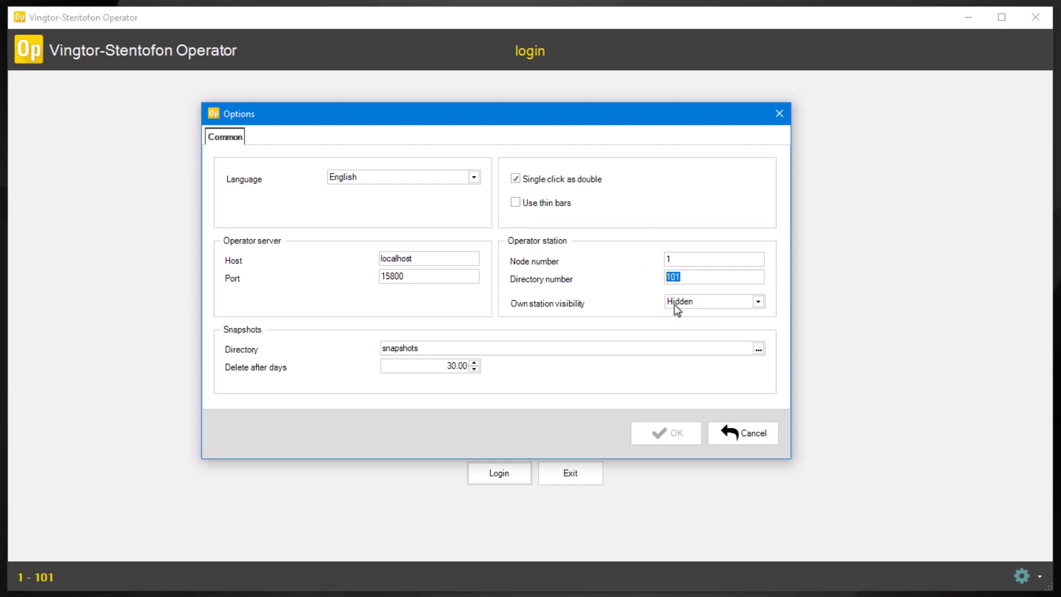
left_click(752, 440)
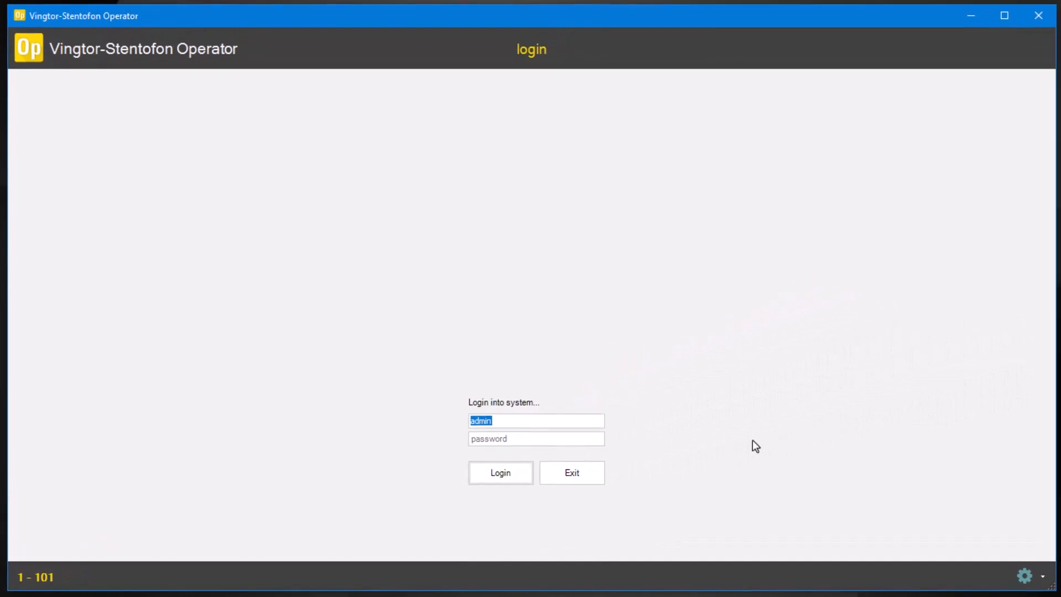
- Log in to the Operator Client with the admin account and view the icon sets in the system configuration
left_click(510, 476)
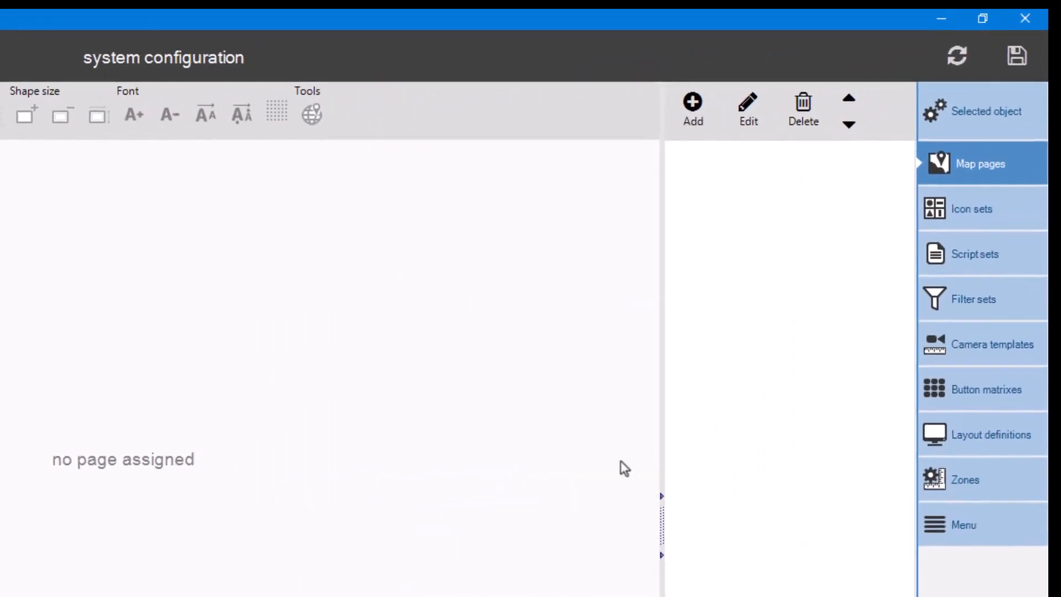
left_click(958, 217)
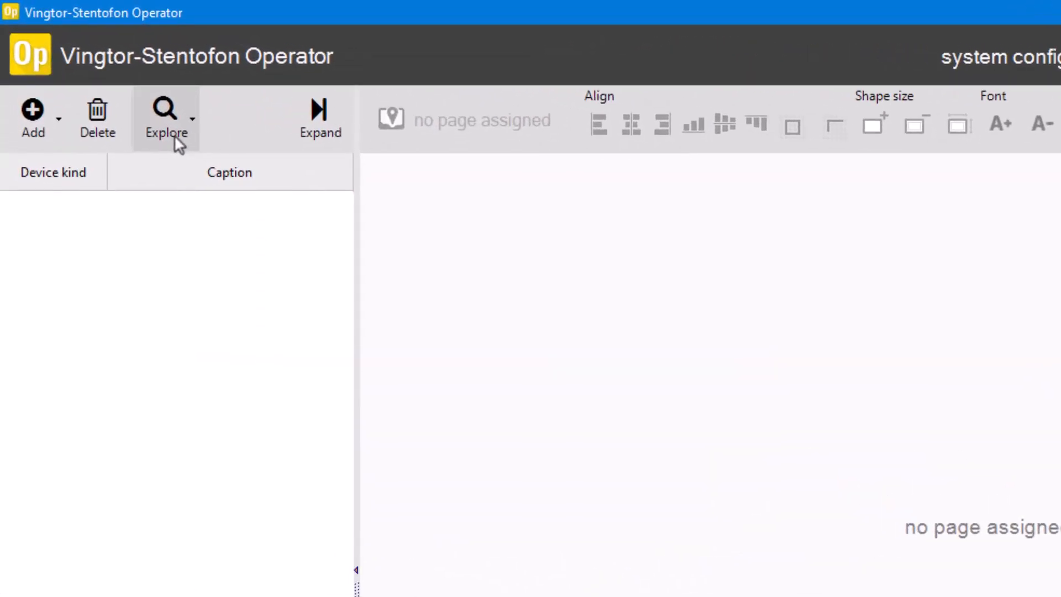
- Start exploring AlphaCom stations, load the nodes and select node 1 - ICX
left_click(174, 135)
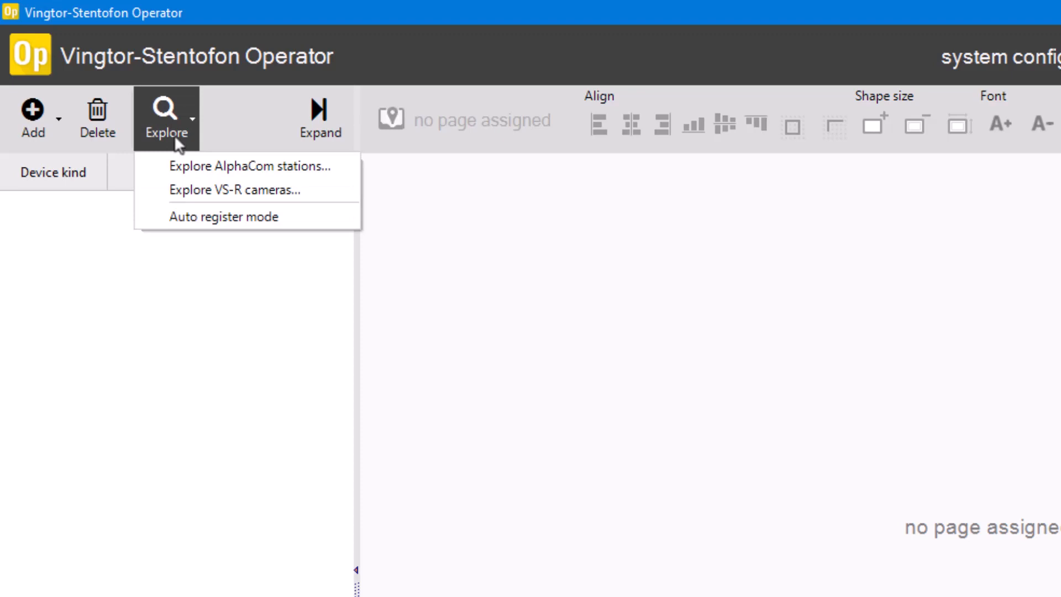
left_click(170, 167)
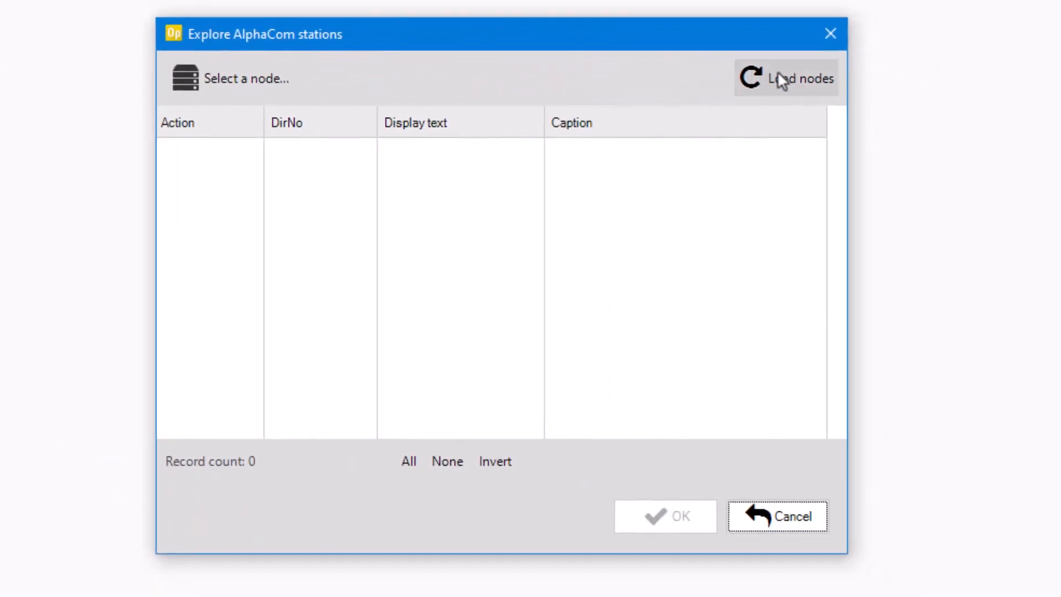
left_click(778, 73)
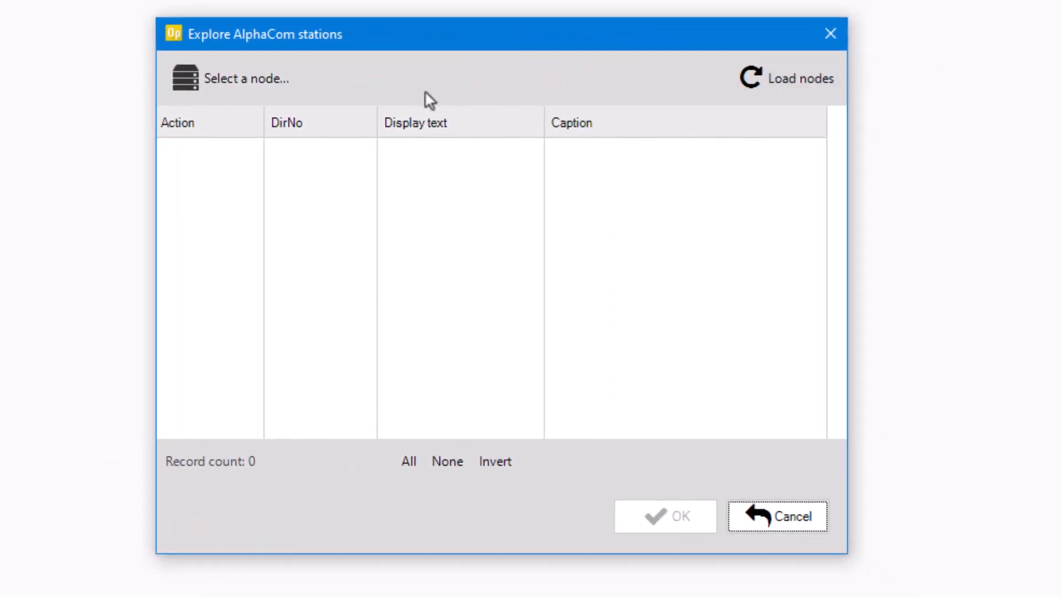
left_click(297, 81)
left_click(251, 122)
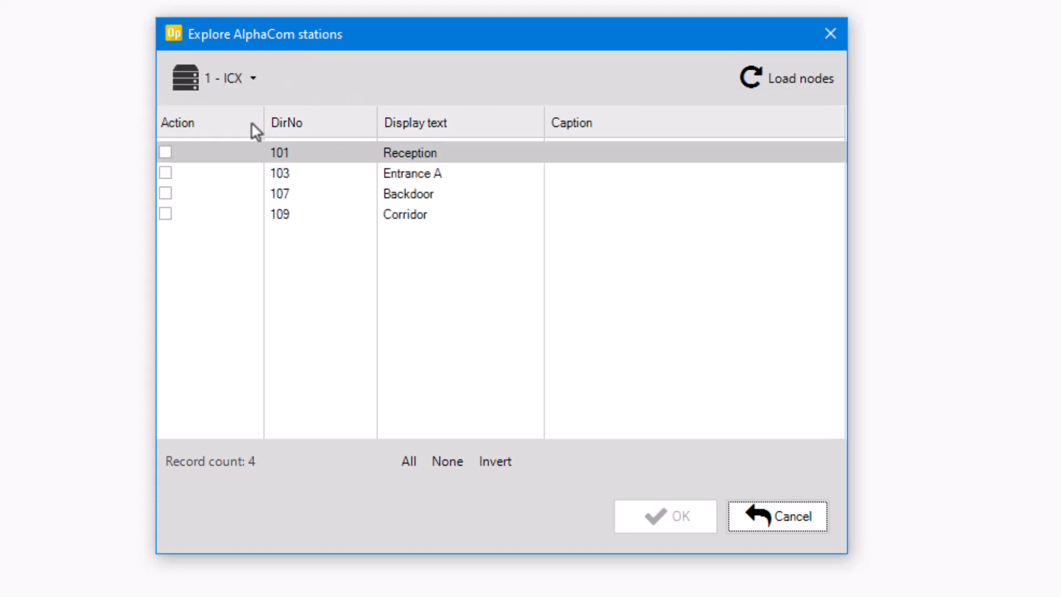
- Add the stations 101 Reception, 103 Entrance A, 107 Backdoor and 109 Corridor to the device list
left_click(165, 153)
left_click(166, 173)
left_click(166, 194)
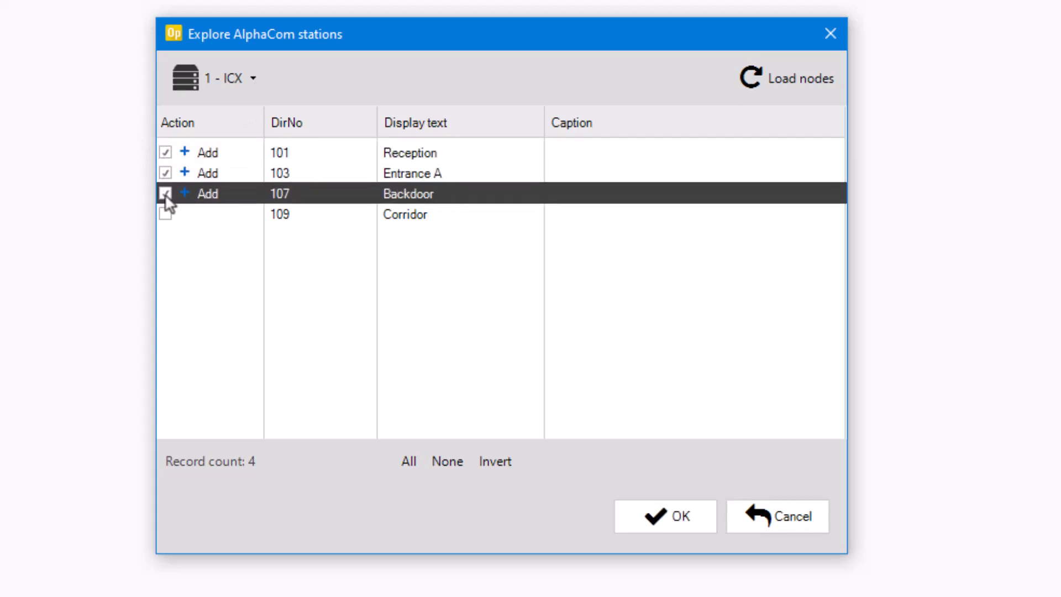
left_click(165, 214)
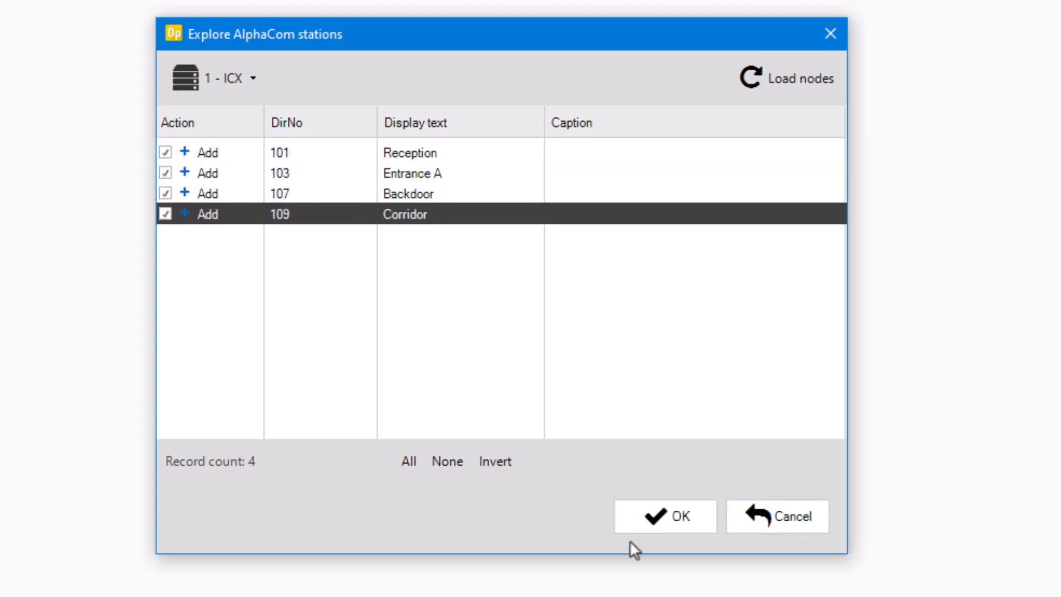
left_click(645, 517)
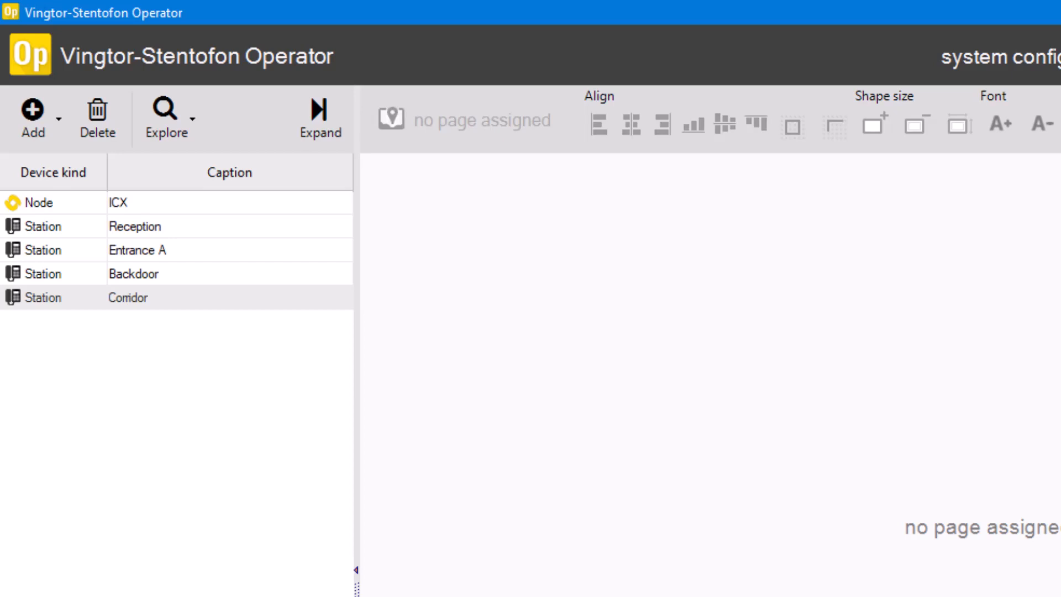
- Create a new IP camera device and set its caption to "Entrance A"
left_click(39, 121)
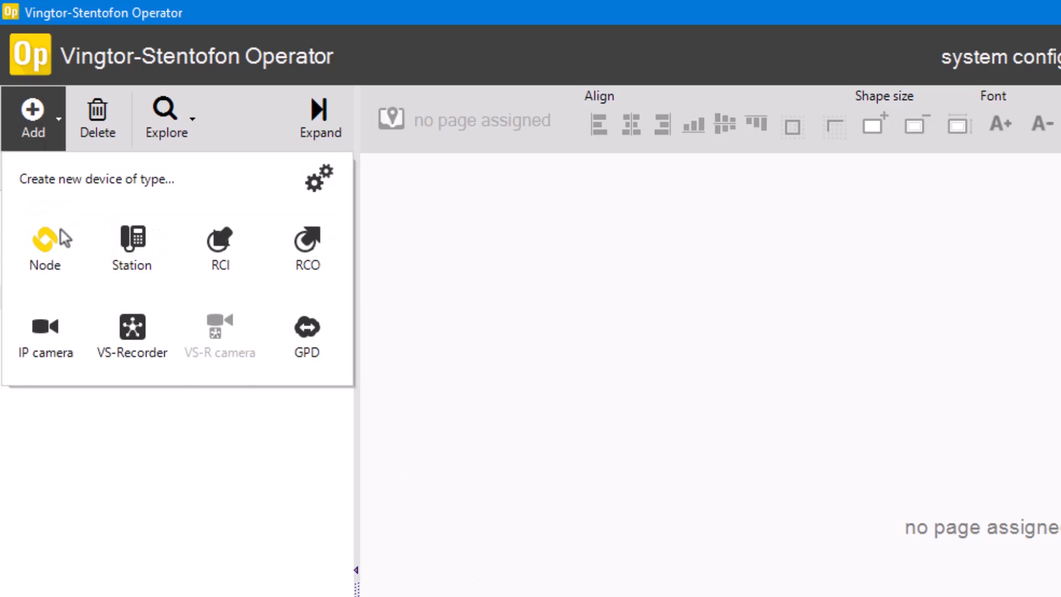
left_click(47, 334)
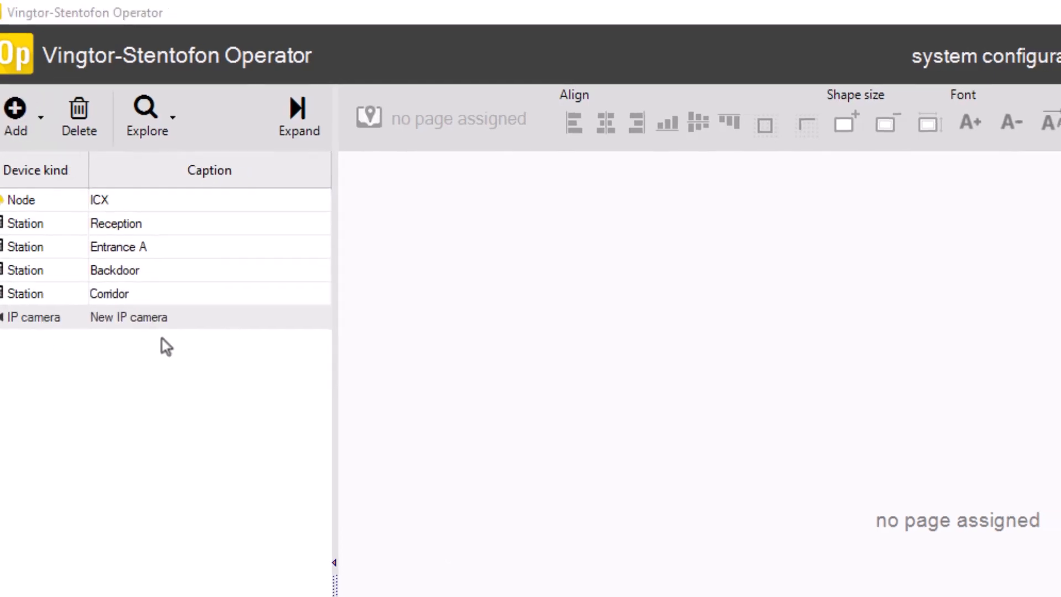
left_click(1019, 85)
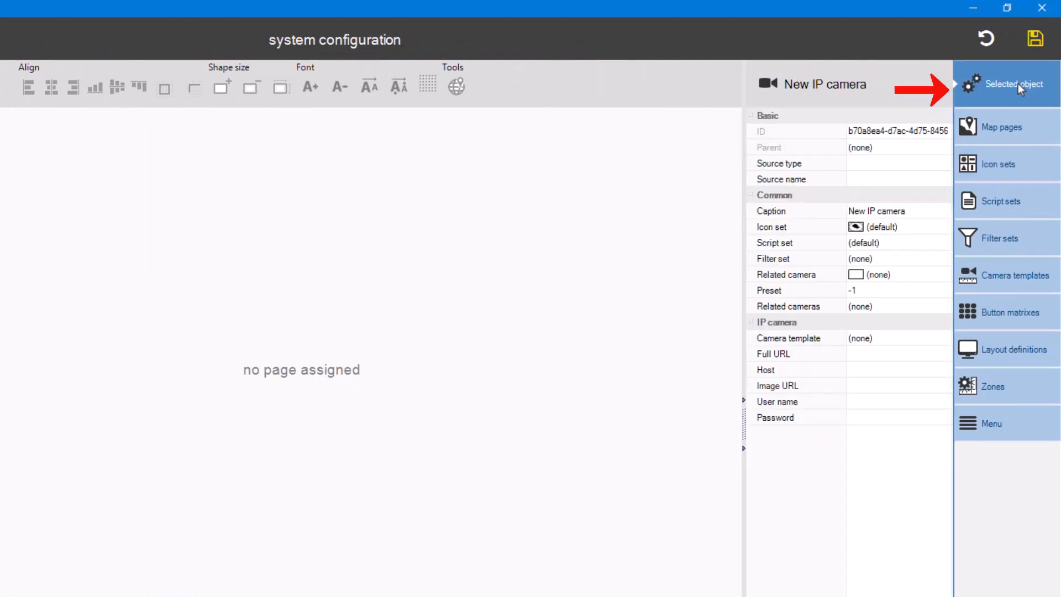
left_click(924, 215)
type("En")
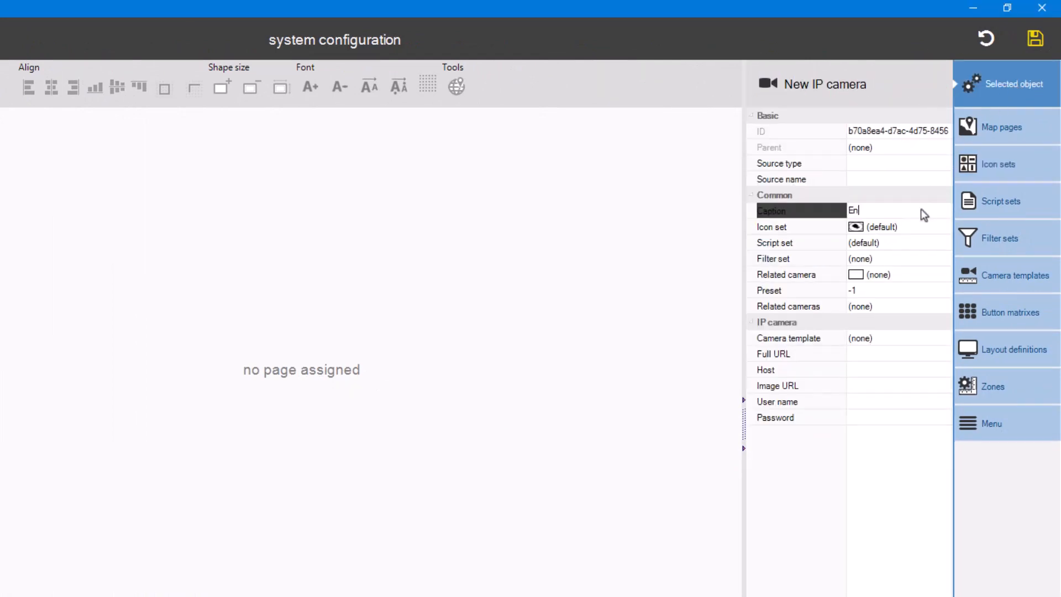
type("trance A")
- Assign the TCIV camera template to the Entrance A camera and set its host to 10.5.101.47
left_click(913, 341)
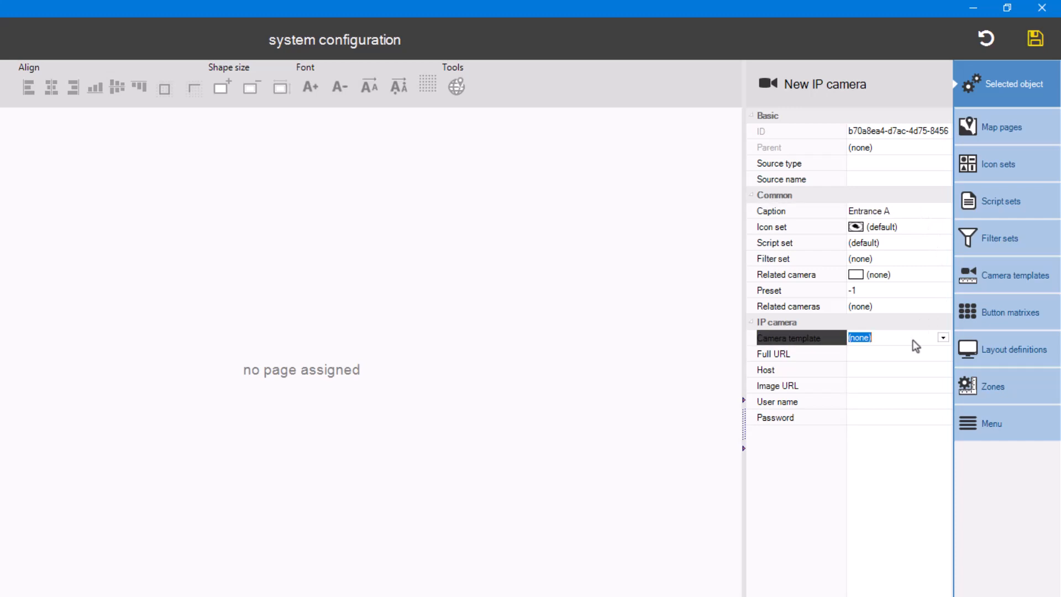
left_click(943, 337)
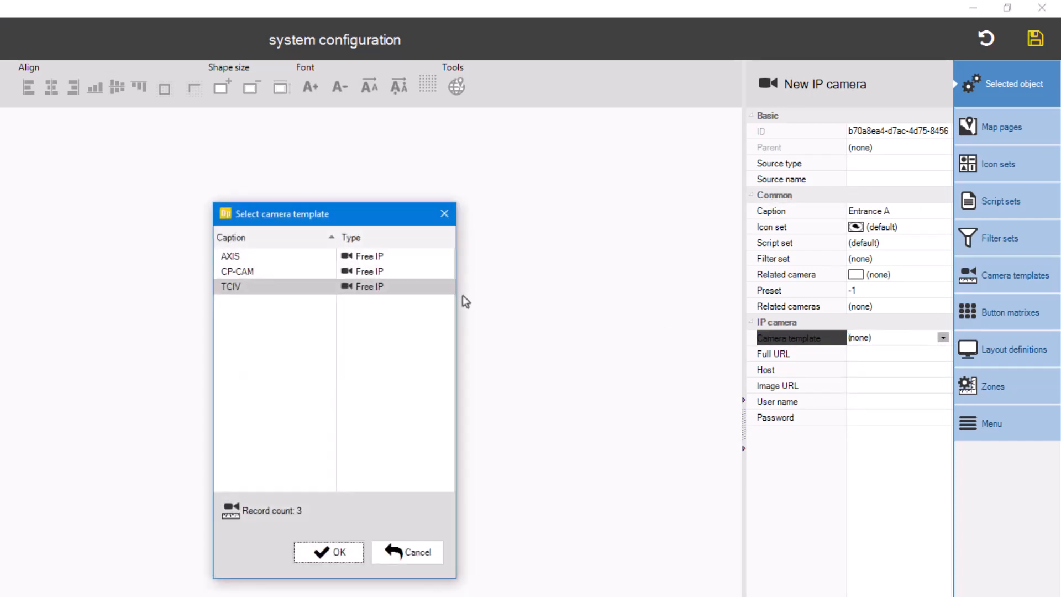
left_click(314, 286)
left_click(326, 559)
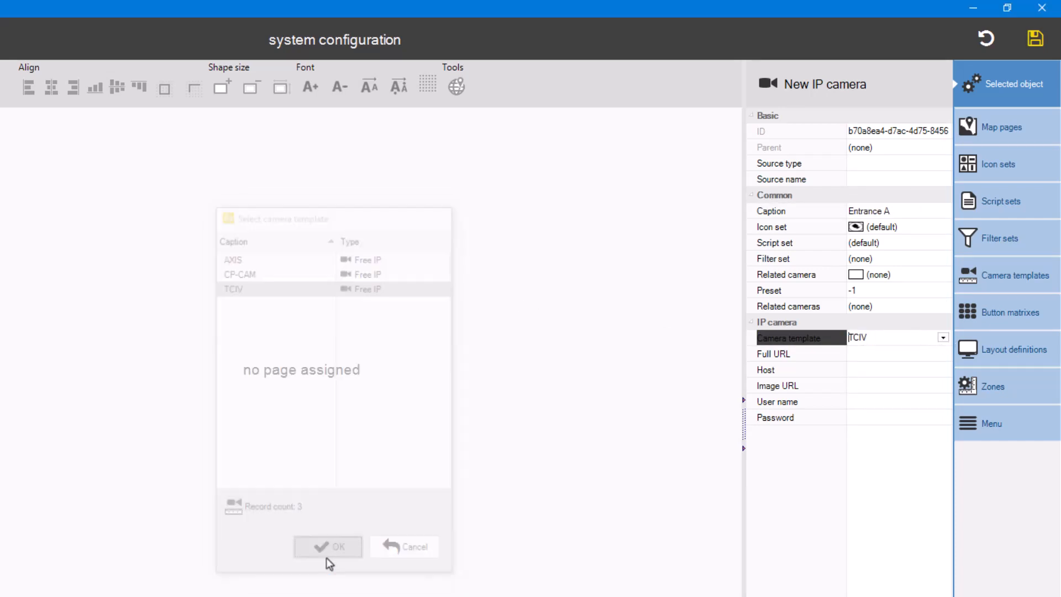
left_click(865, 372)
type("10.5.101.47")
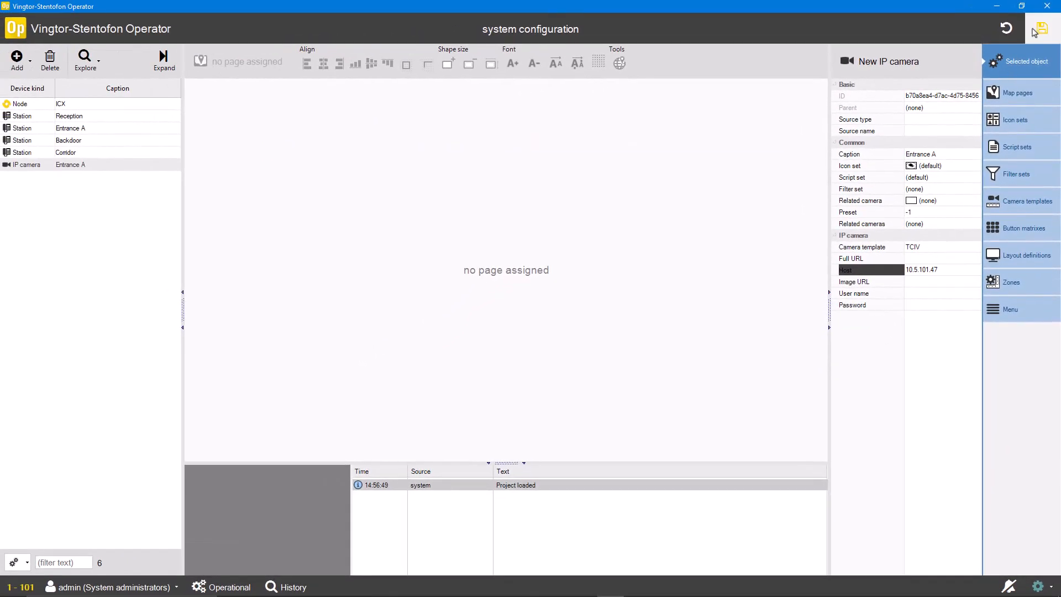
- Save the project and show the Entrance A camera in the video preview area
left_click(1034, 35)
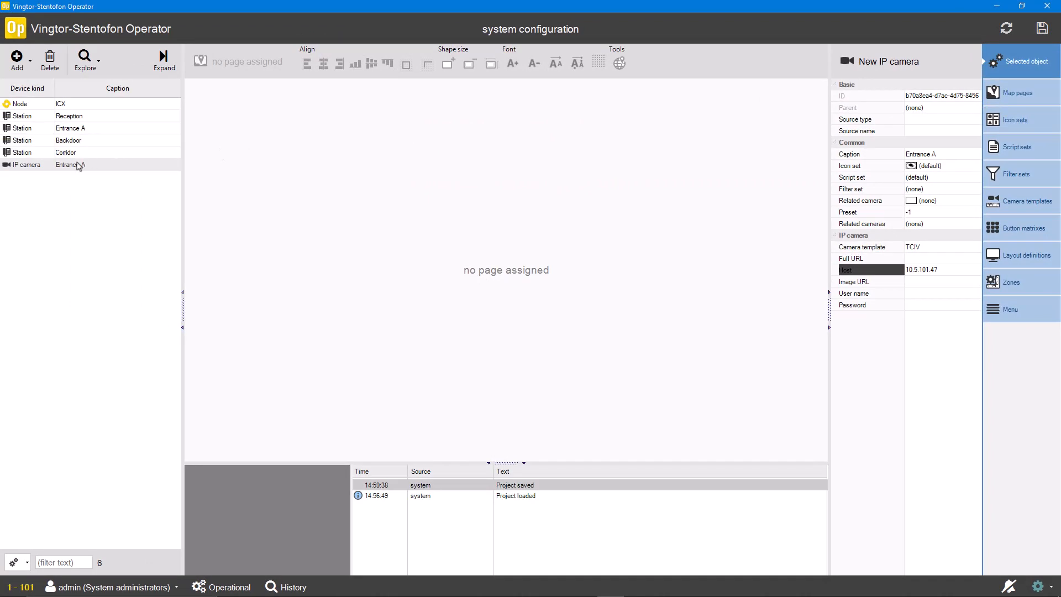
left_click_drag(79, 166, 253, 507)
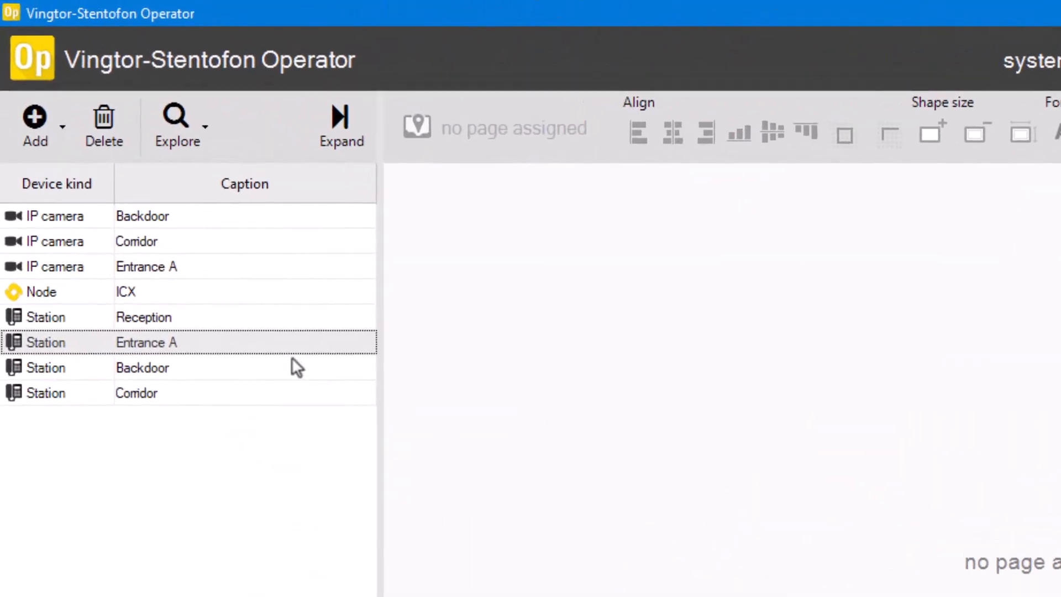
- Set the Entrance A camera as the related camera of the Entrance A station
right_click(293, 344)
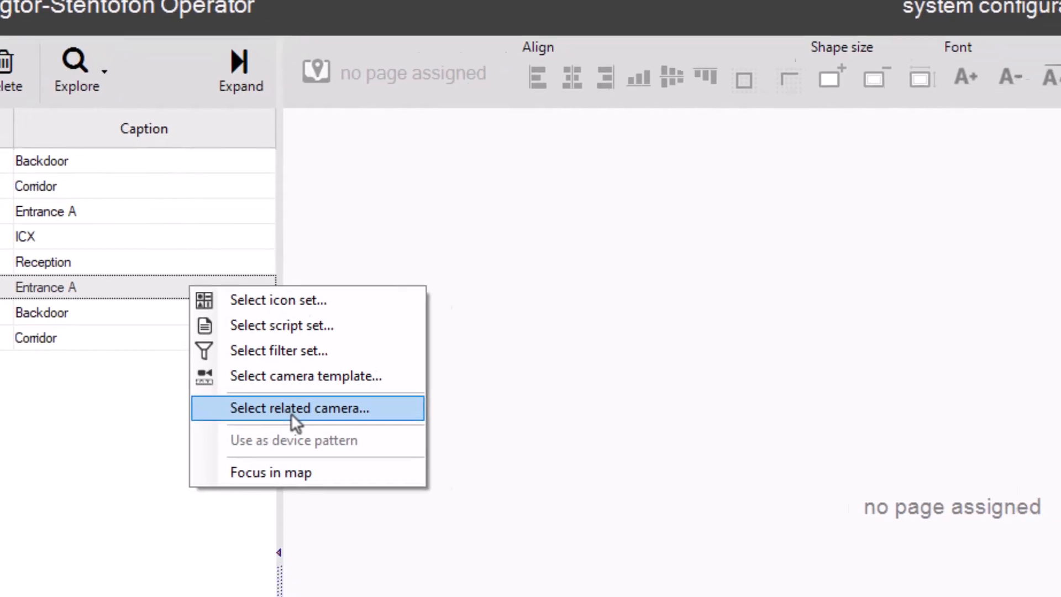
left_click(391, 465)
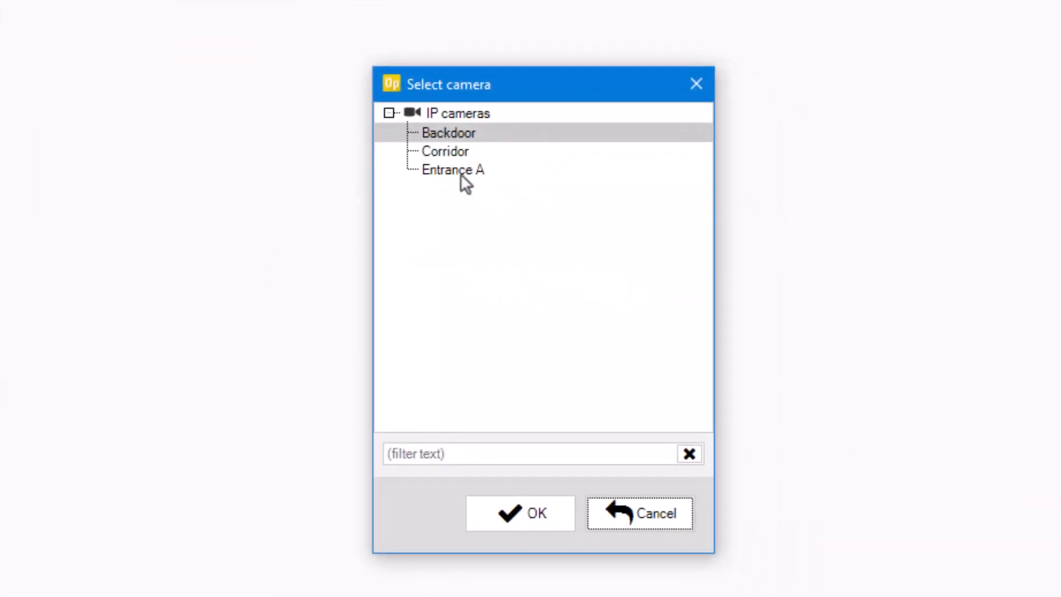
left_click(460, 176)
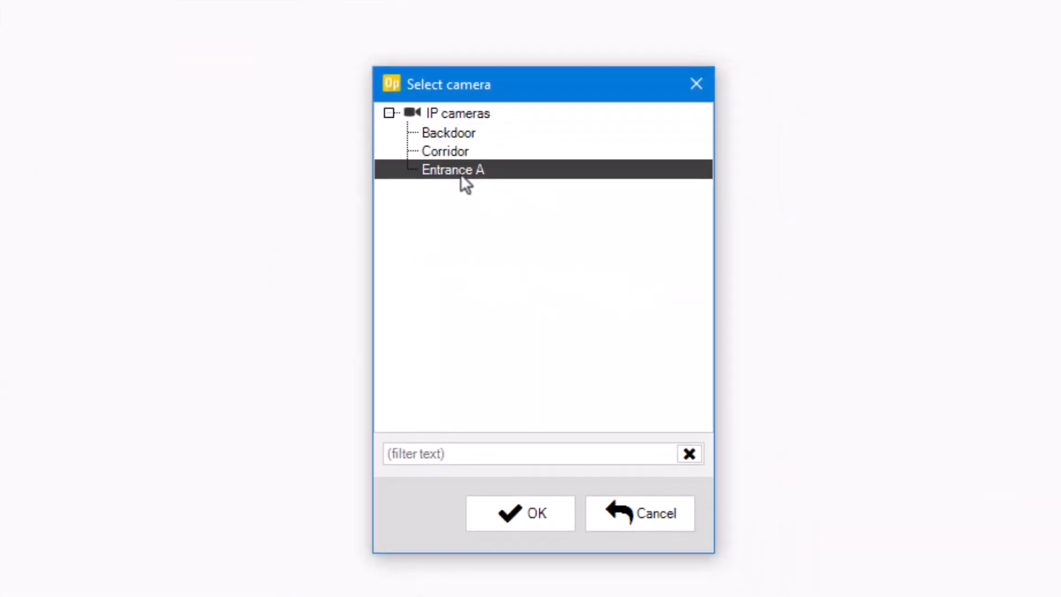
left_click(534, 526)
- Set the Backdoor camera as the related camera of the Backdoor station
left_click(134, 249)
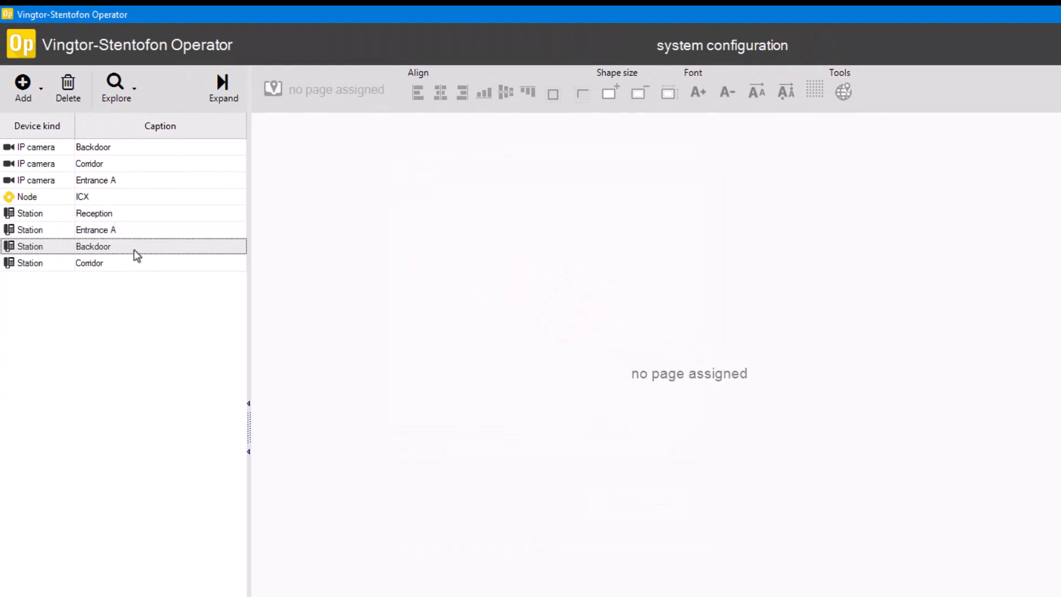
right_click(133, 249)
left_click(204, 310)
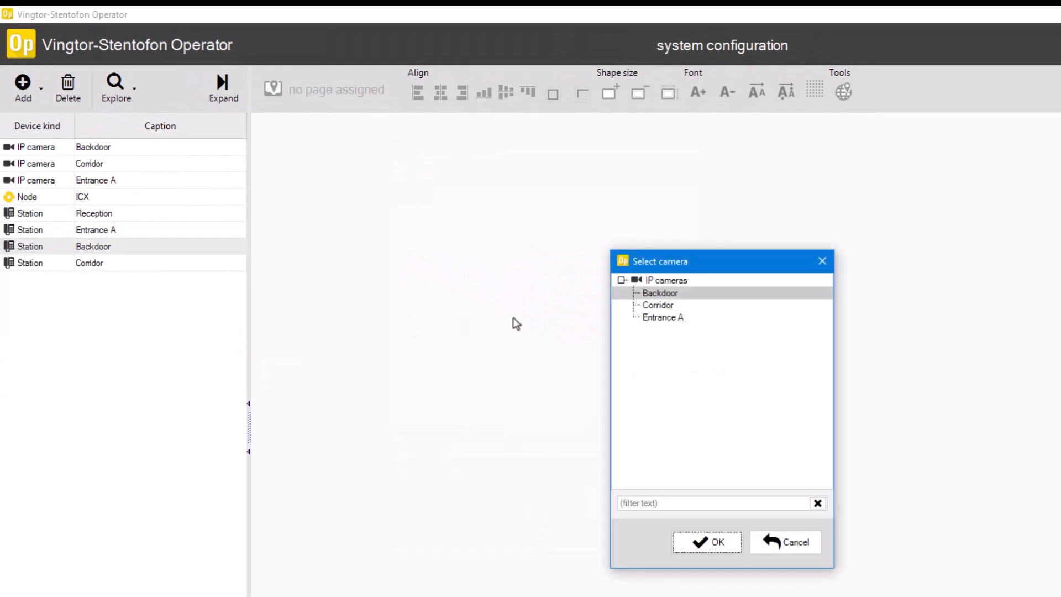
left_click(674, 297)
left_click(707, 541)
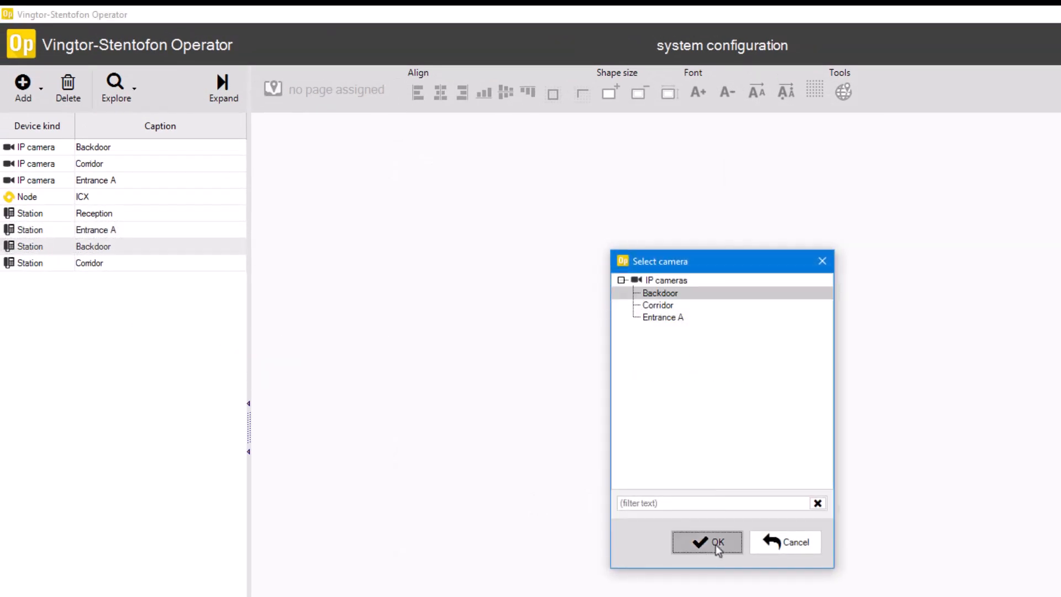
- Set the Corridor camera as the related camera of the Corridor station
right_click(159, 264)
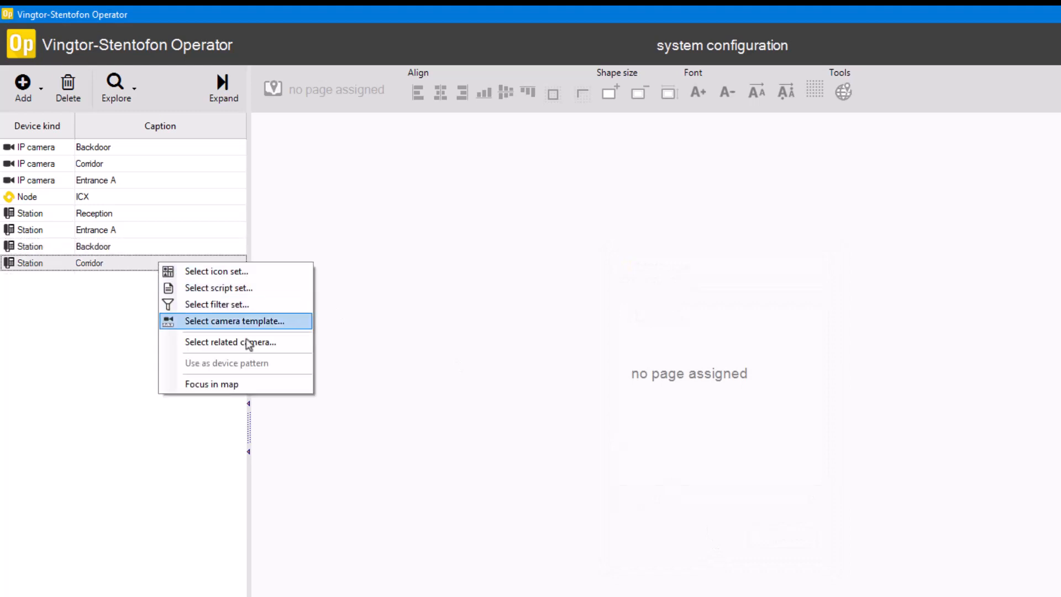
left_click(309, 344)
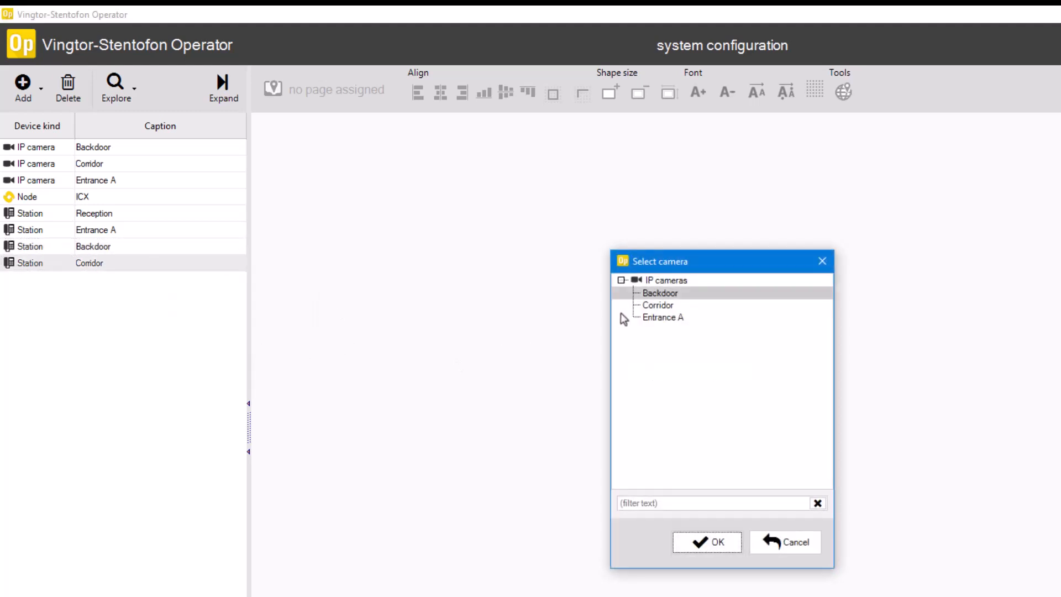
left_click(658, 306)
left_click(727, 543)
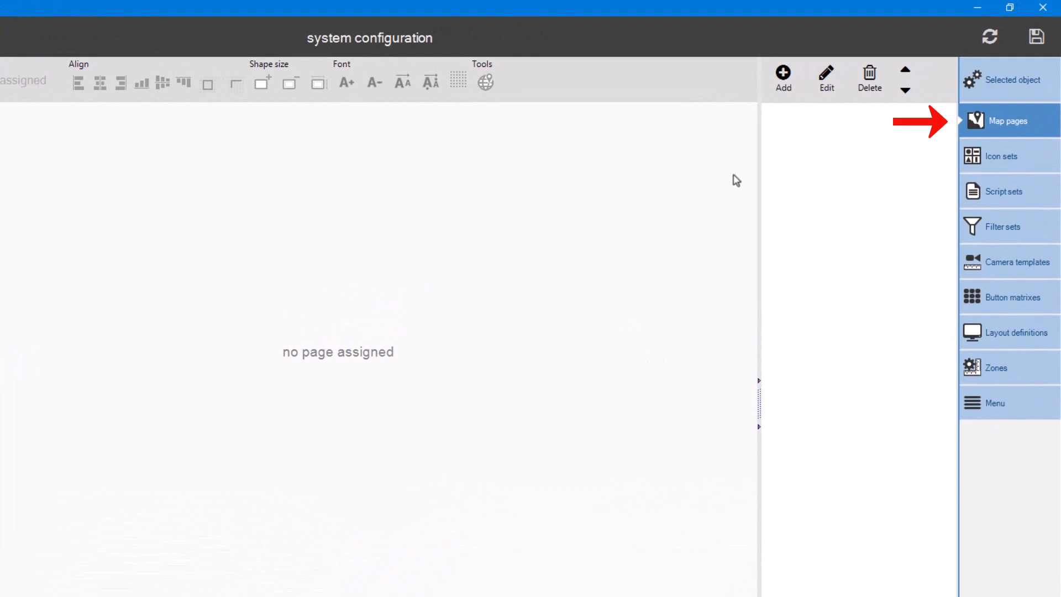
- Add a map page captioned Office with the Floor3 image and display it in the map area
left_click(783, 87)
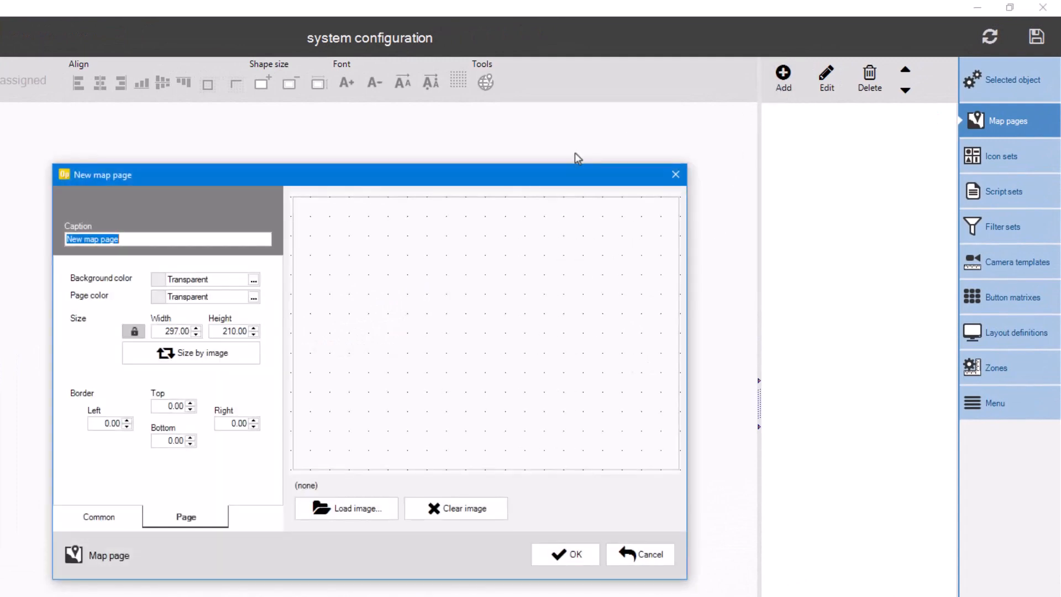
type("Office")
left_click(347, 508)
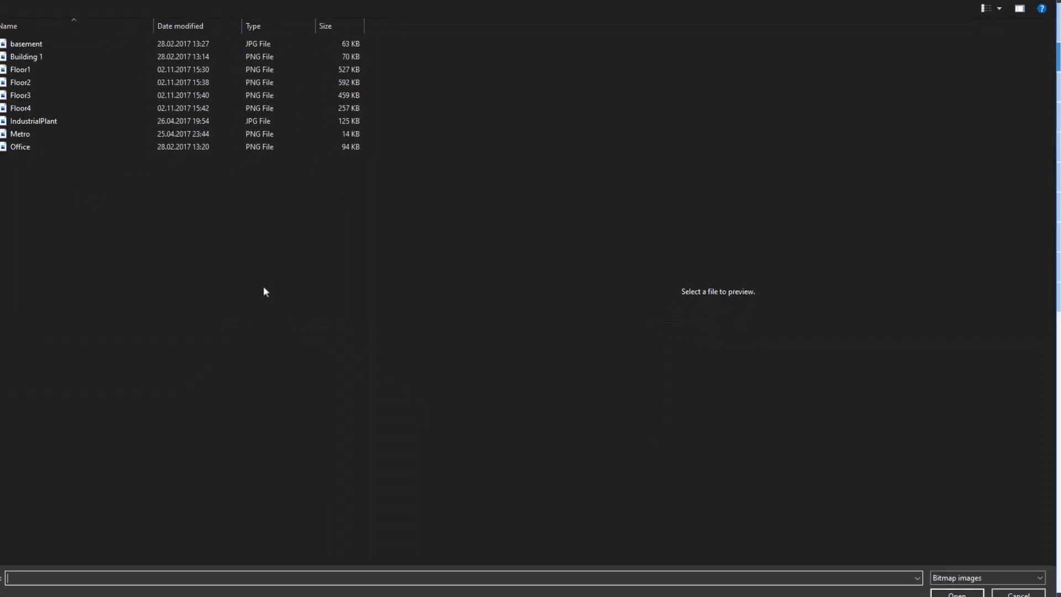
left_click(166, 95)
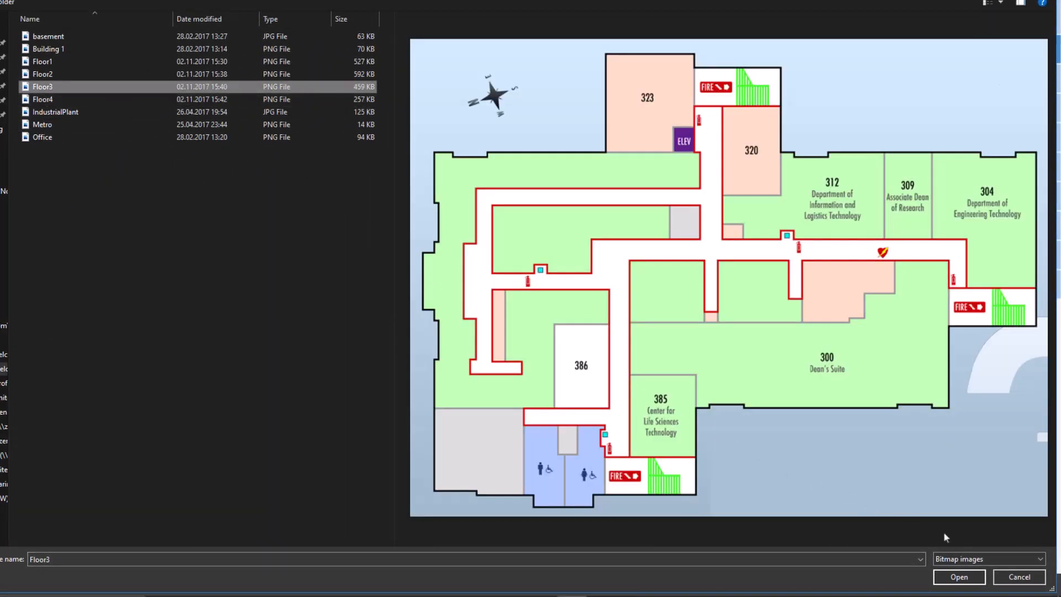
left_click(959, 577)
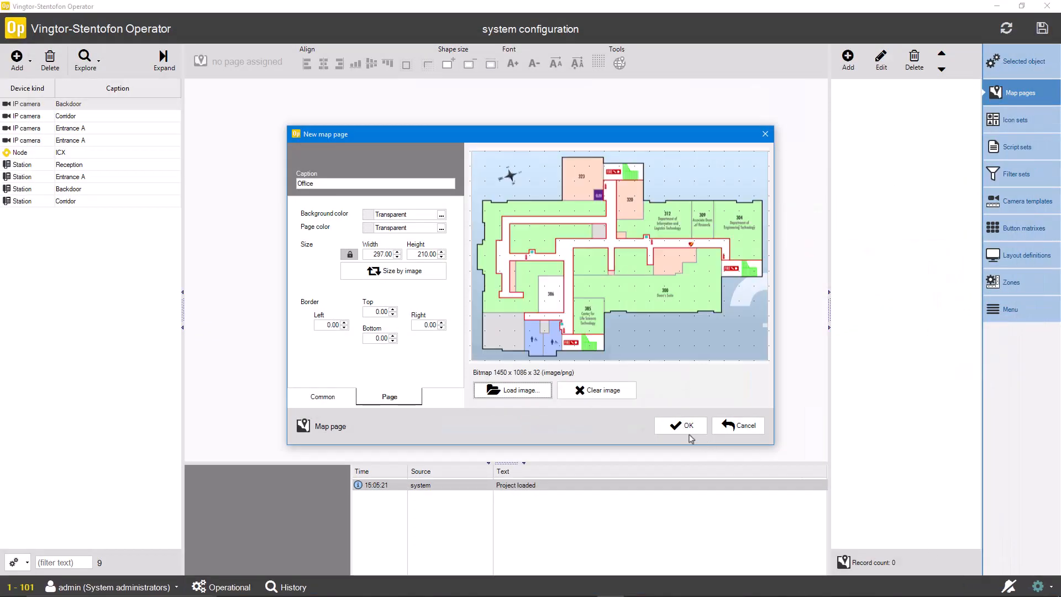
left_click(686, 426)
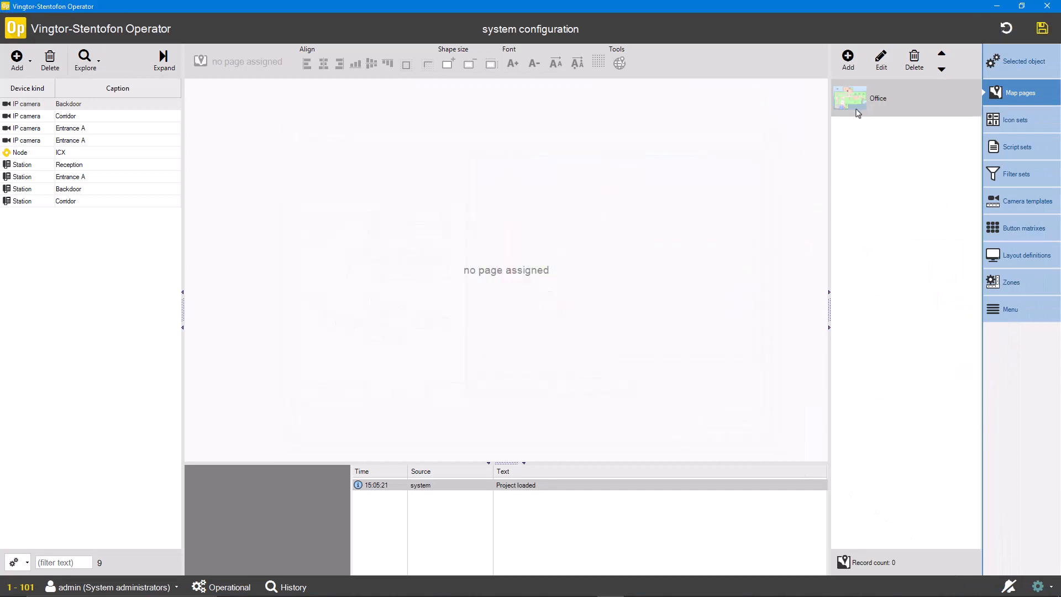
left_click_drag(857, 108, 618, 257)
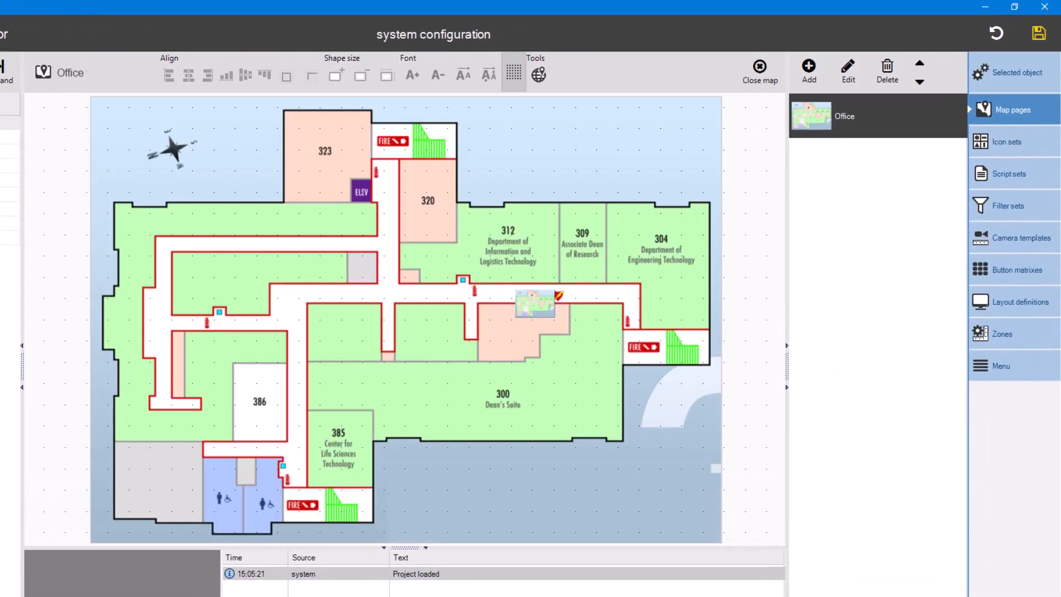
left_click_drag(535, 303, 534, 303)
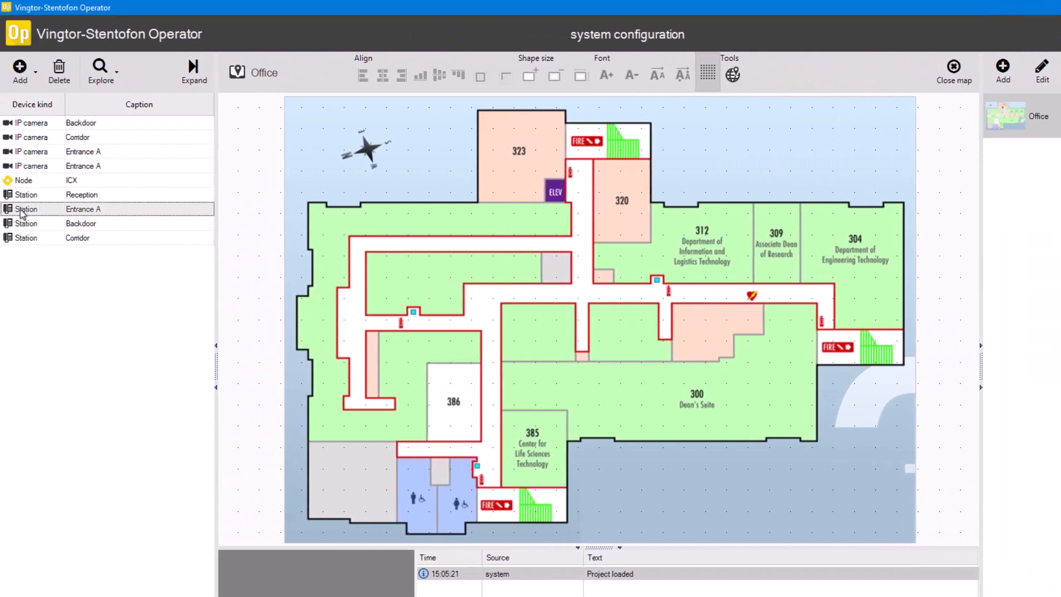
- Place the Entrance A station beside room 320, Backdoor outside room 385 and Corridor in the hallway west of room 320
left_click_drag(22, 213, 652, 179)
left_click(76, 229)
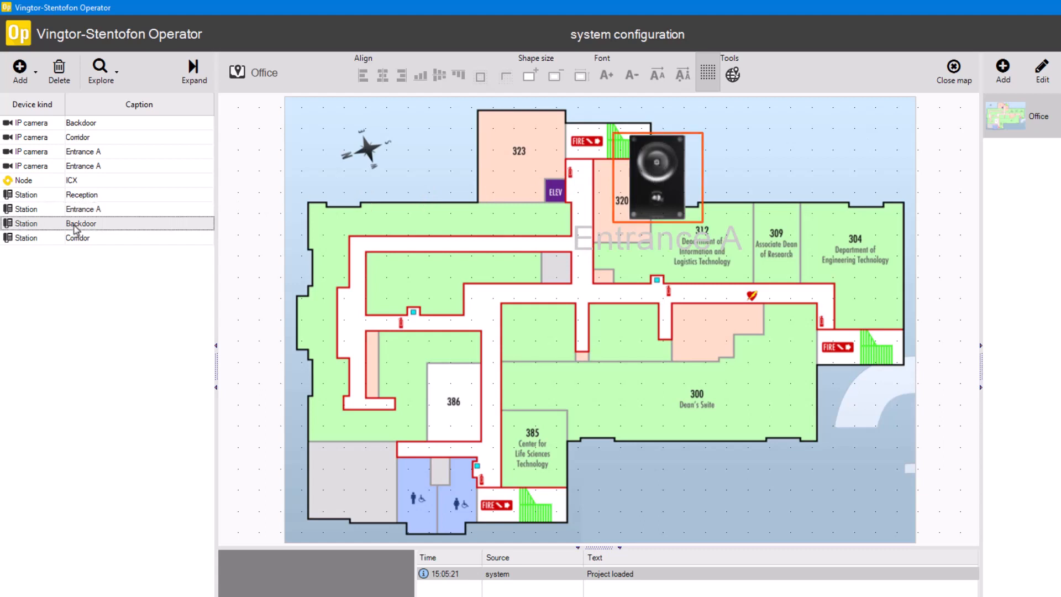
left_click_drag(44, 229, 578, 459)
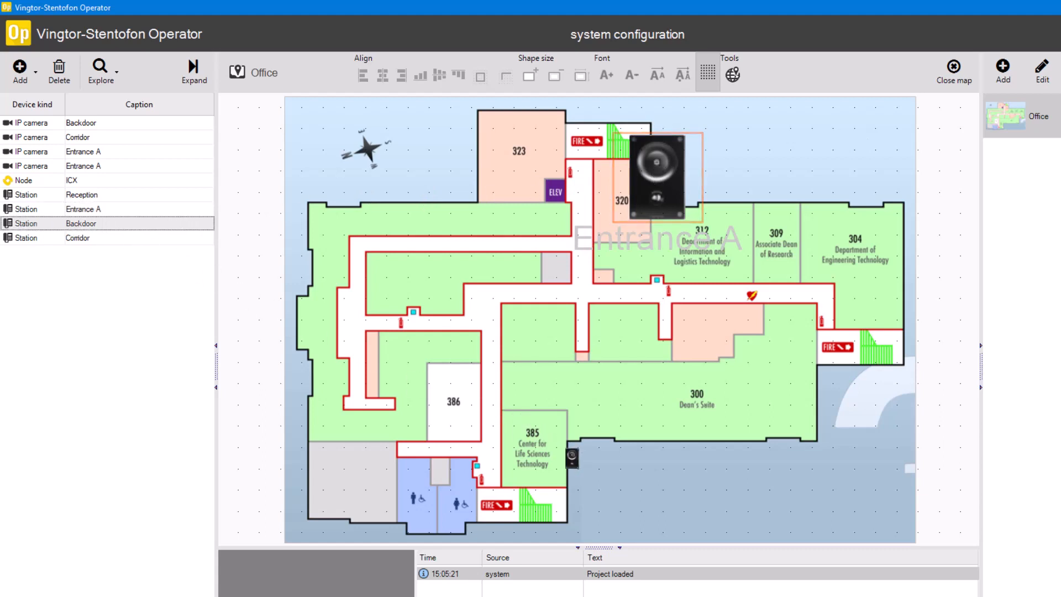
left_click(91, 238)
left_click_drag(36, 241, 584, 254)
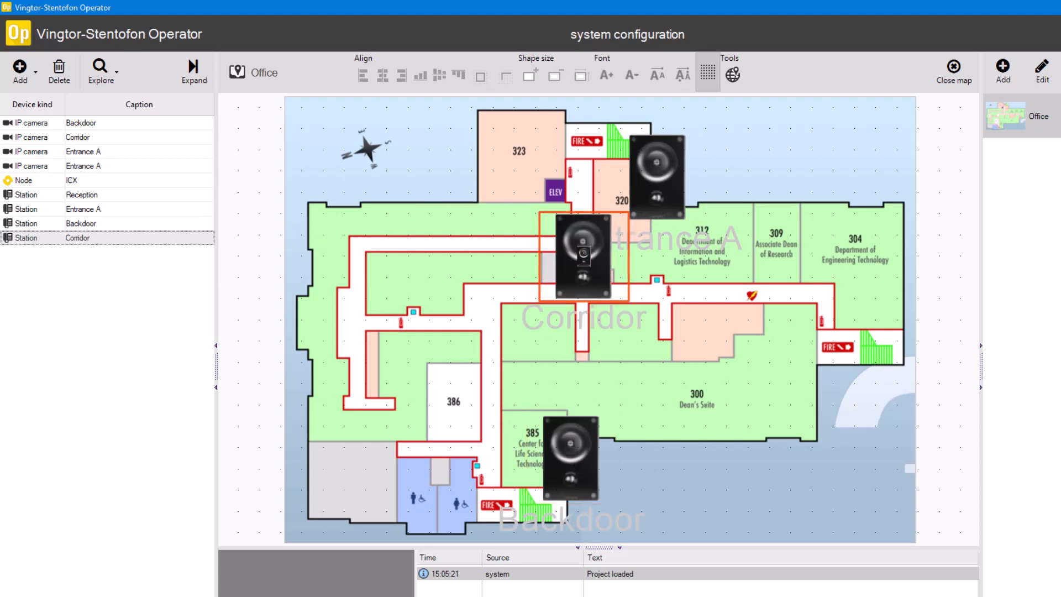
- Shrink the Entrance A symbol to less than half its size and match the Corridor and Backdoor symbols to it
left_click(664, 180)
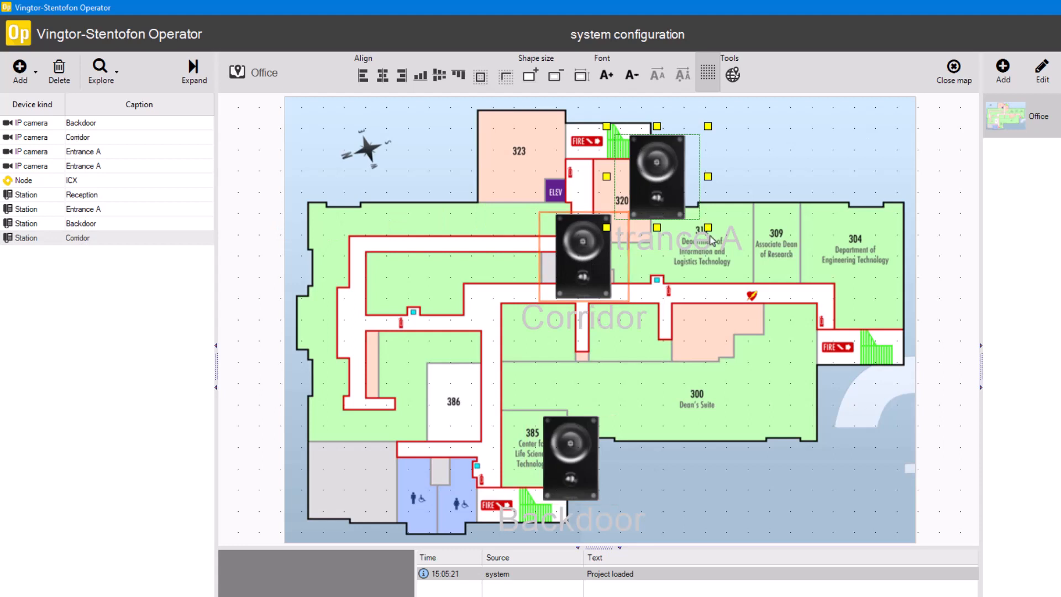
left_click_drag(708, 228, 676, 187)
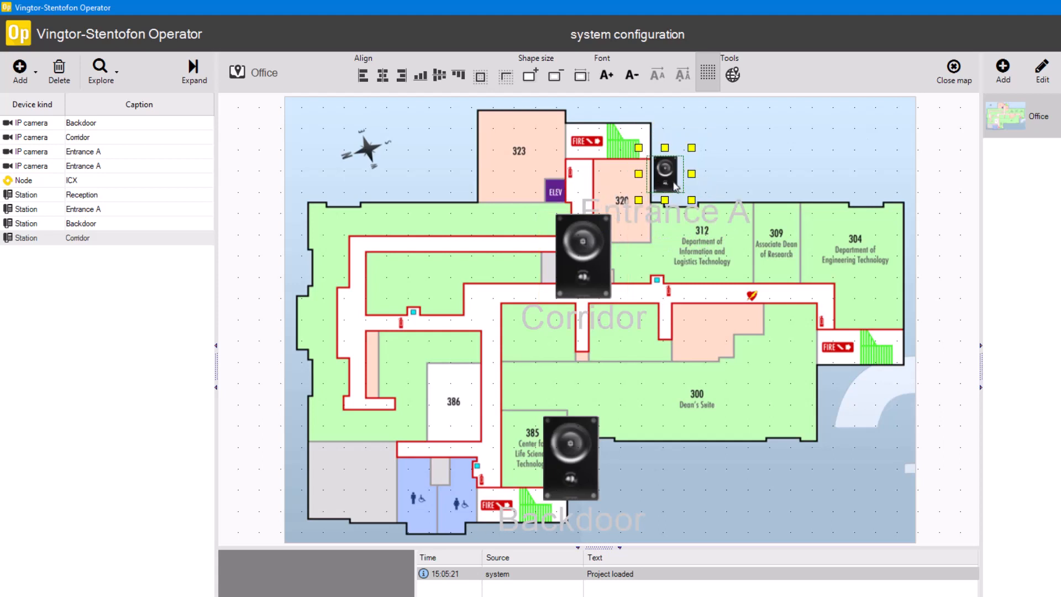
left_click(594, 257, "ctrl")
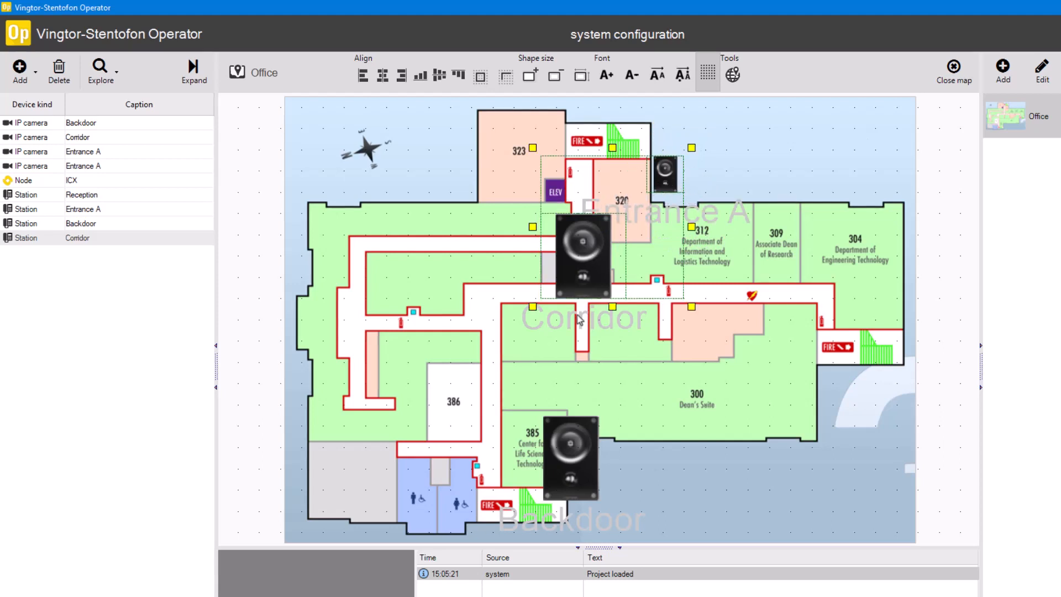
left_click(566, 459, "ctrl")
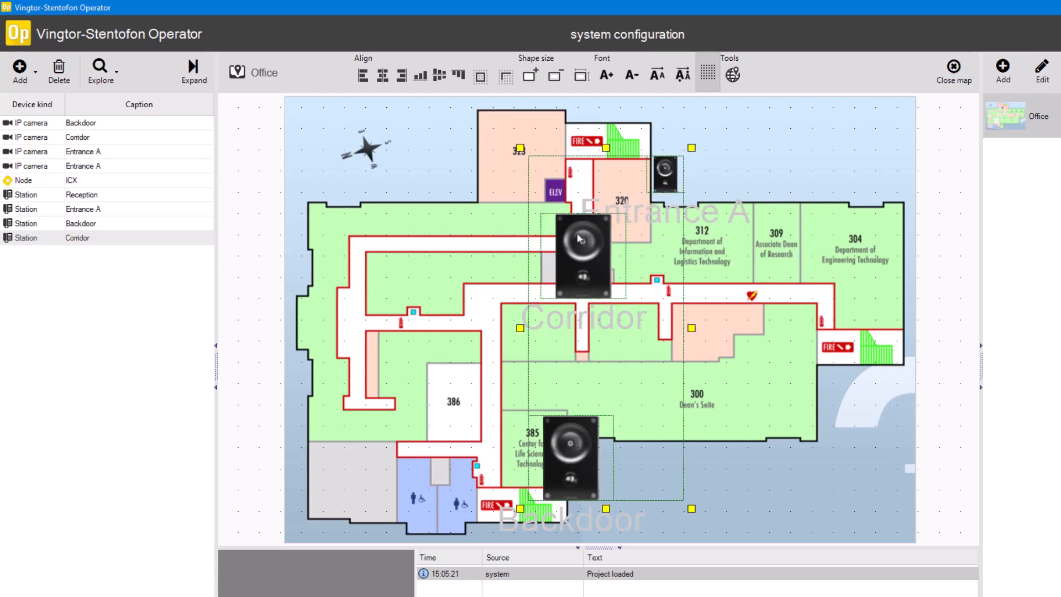
left_click(582, 76)
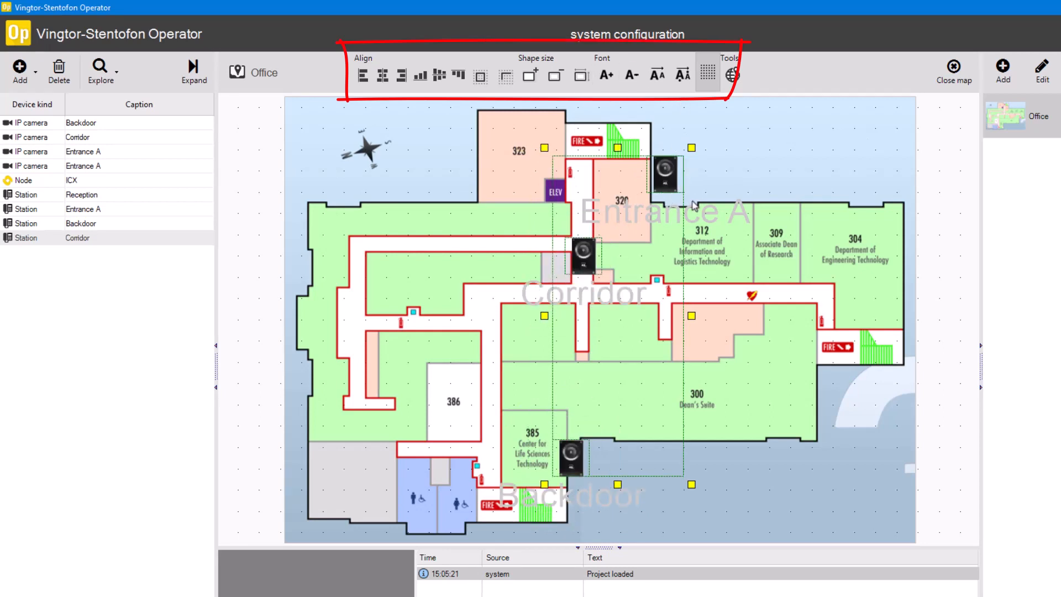
- Align the Corridor symbol to the same height as the Entrance A symbol by their middles
left_click(723, 192)
left_click(673, 187)
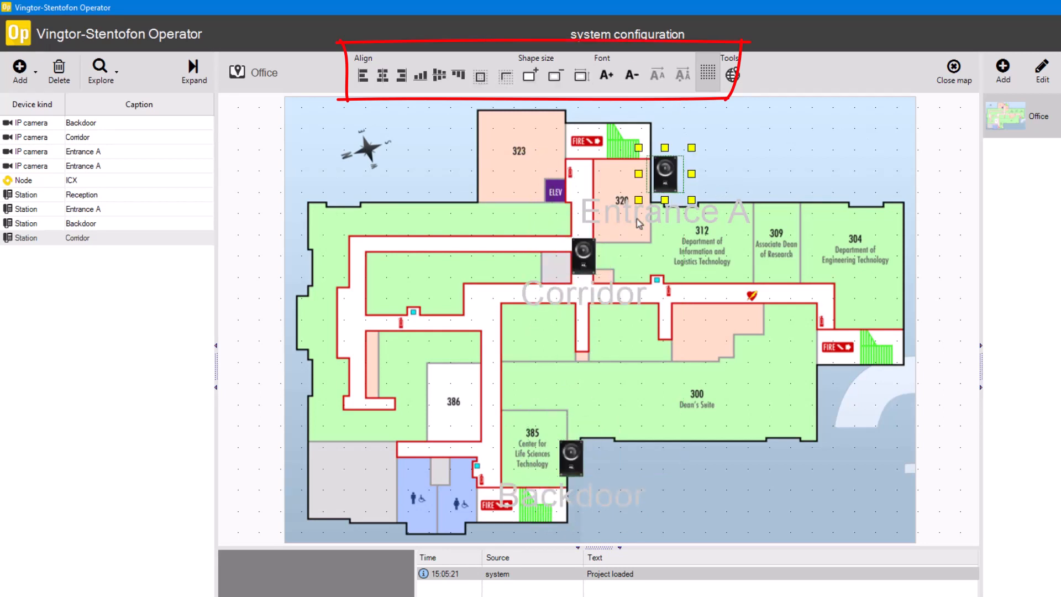
left_click(580, 269, "ctrl")
left_click(440, 75)
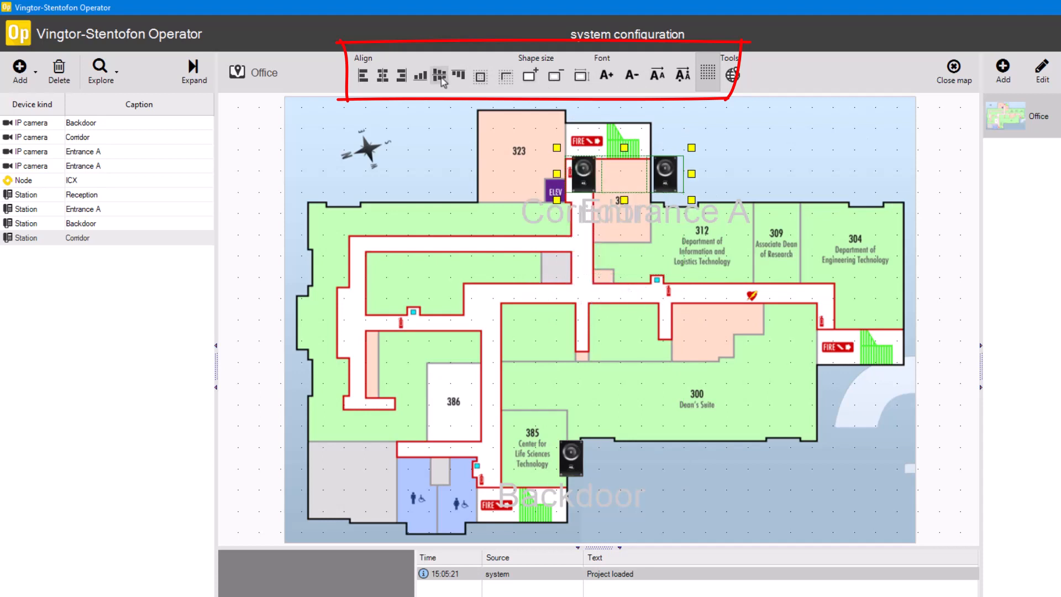
- Align the Backdoor symbol with the Corridor symbol along a common vertical centre line
left_click(556, 240)
left_click(578, 187)
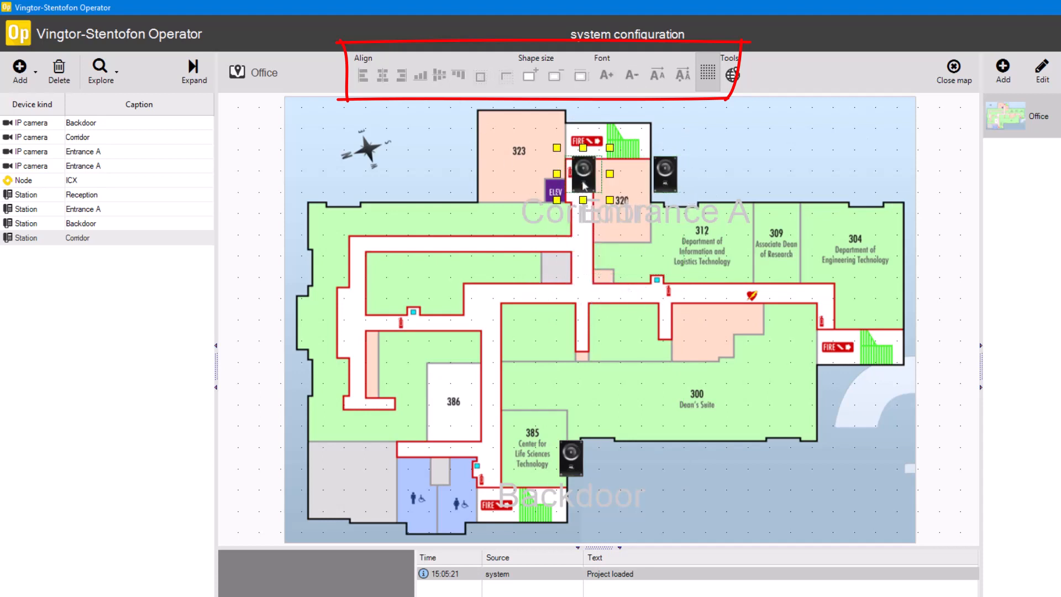
left_click(573, 470, "ctrl")
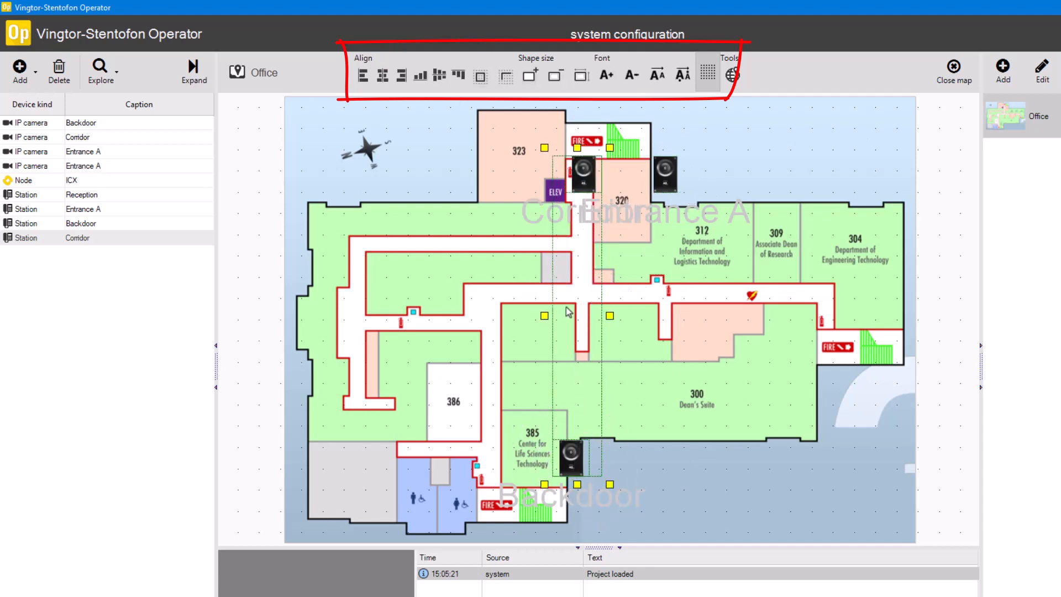
left_click(382, 76)
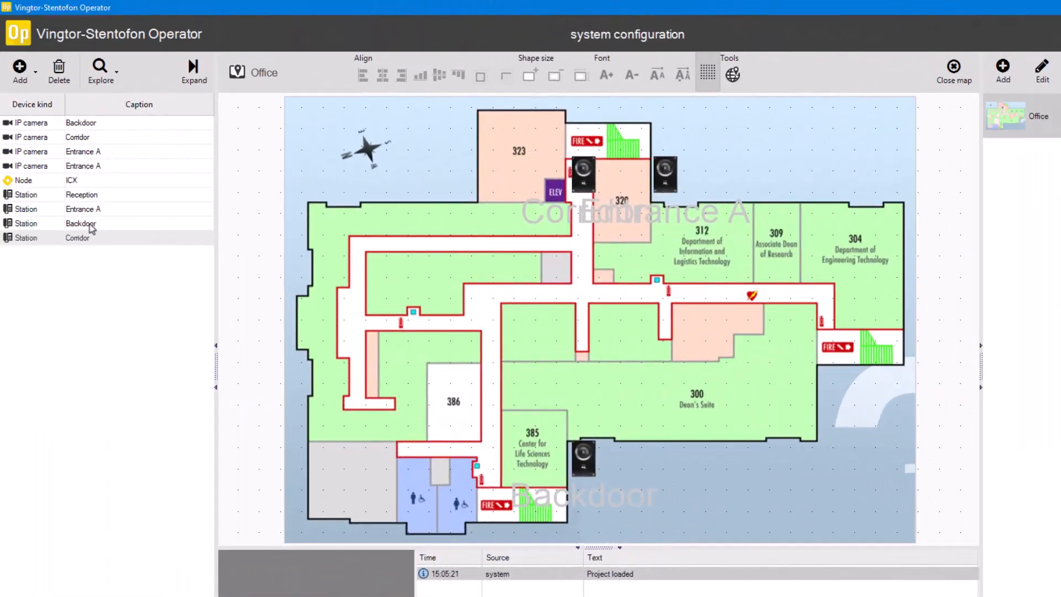
- Show the Backdoor station's properties and turn off the default font for its label
left_click(90, 225)
left_click(1020, 72)
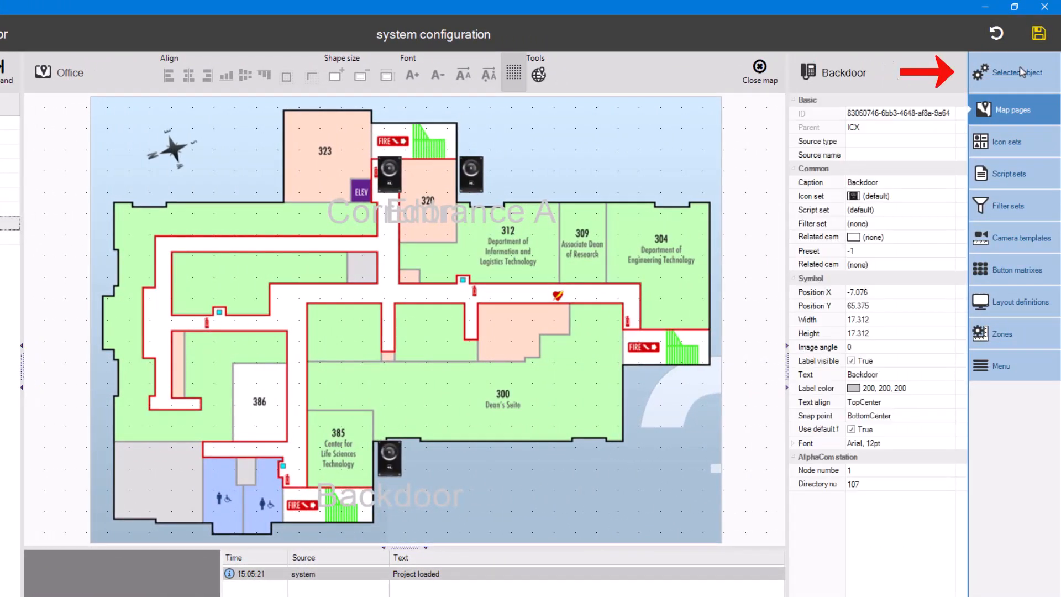
left_click(1021, 72)
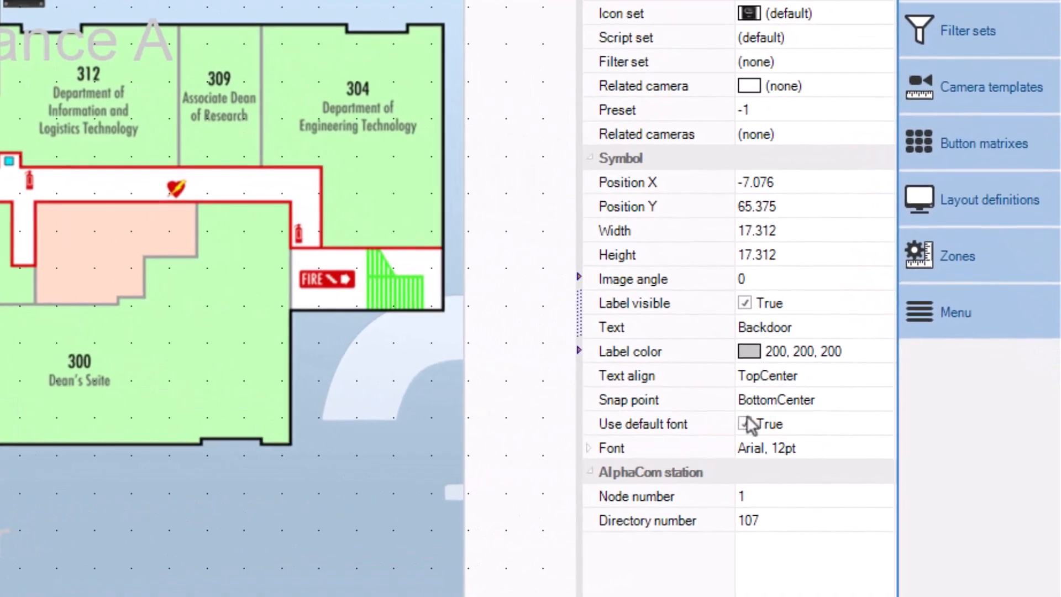
left_click(744, 424)
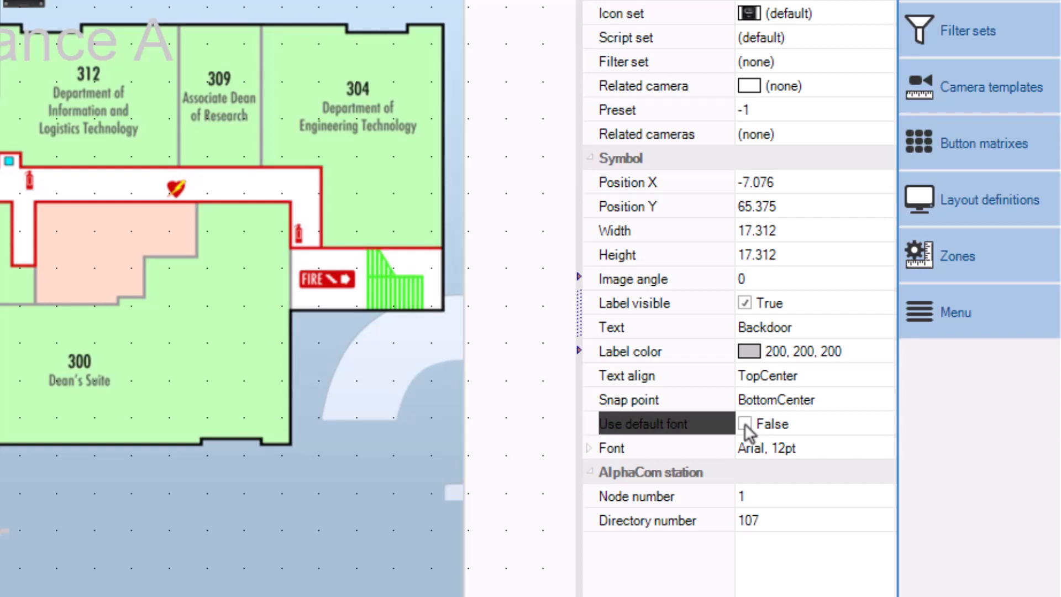
- Set the Backdoor label's font to Belgium, Regular, size 10
left_click(814, 449)
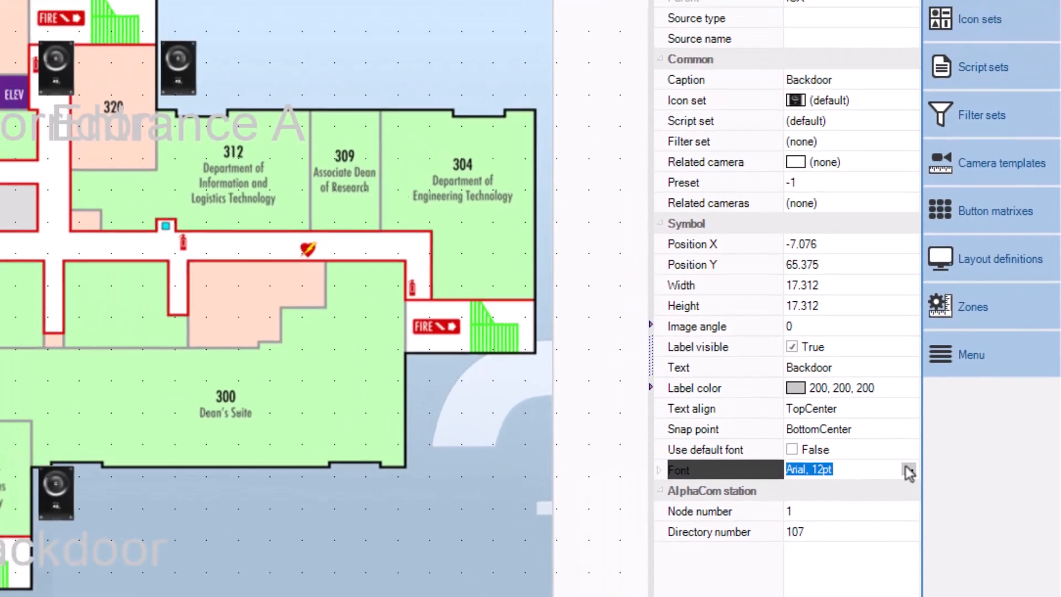
left_click(910, 471)
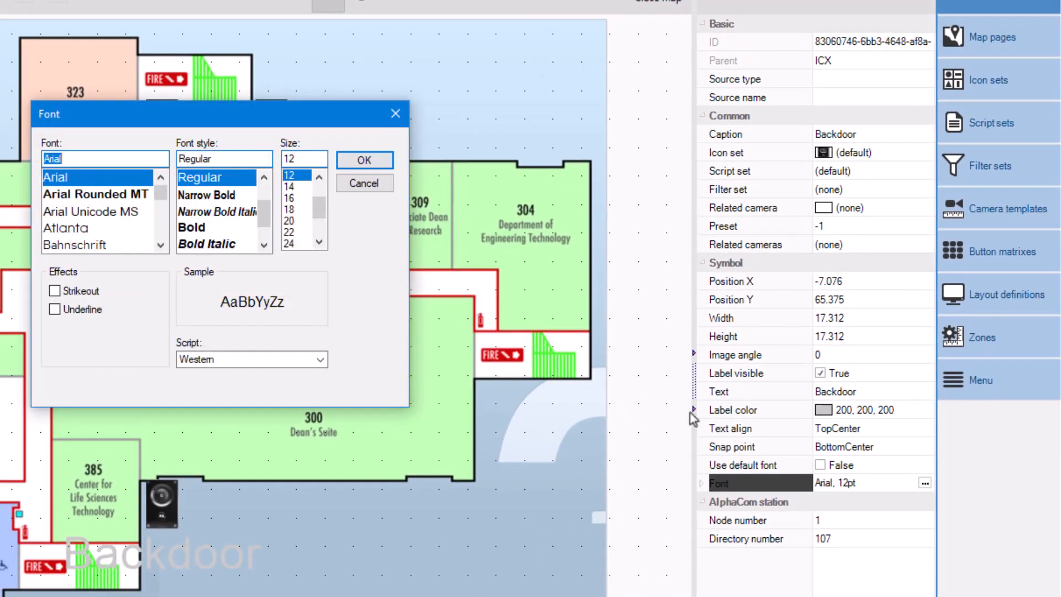
left_click(320, 177)
left_click(320, 177)
left_click(320, 177)
left_click(290, 186)
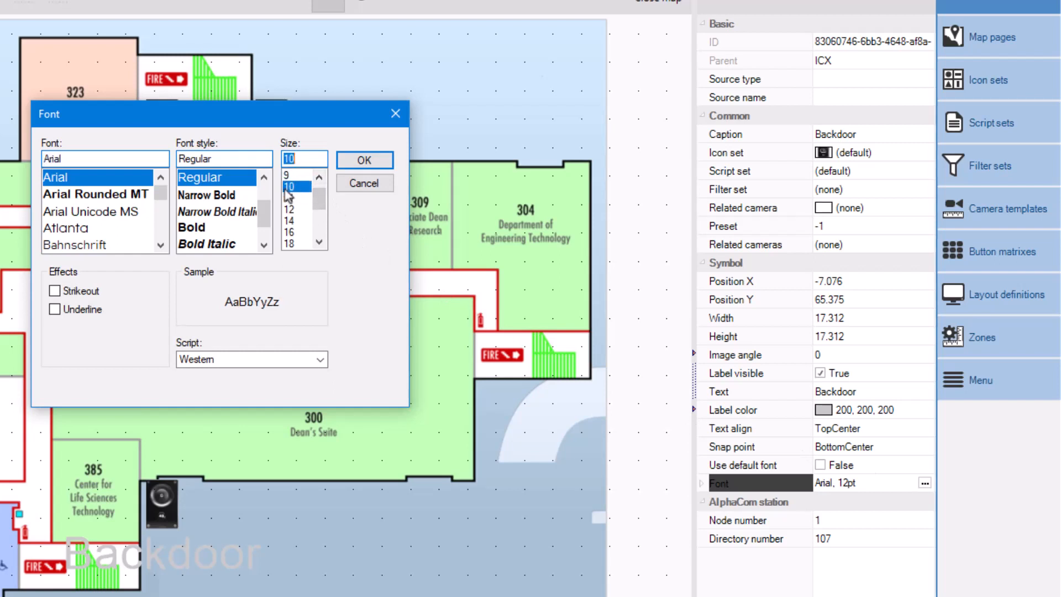
left_click(162, 231)
left_click(75, 229)
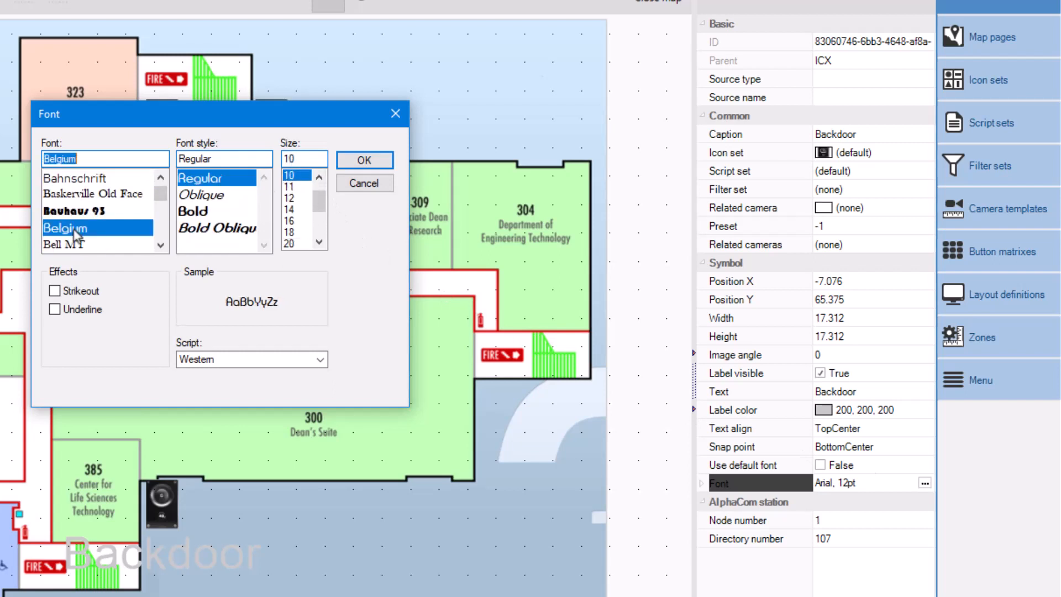
left_click(347, 161)
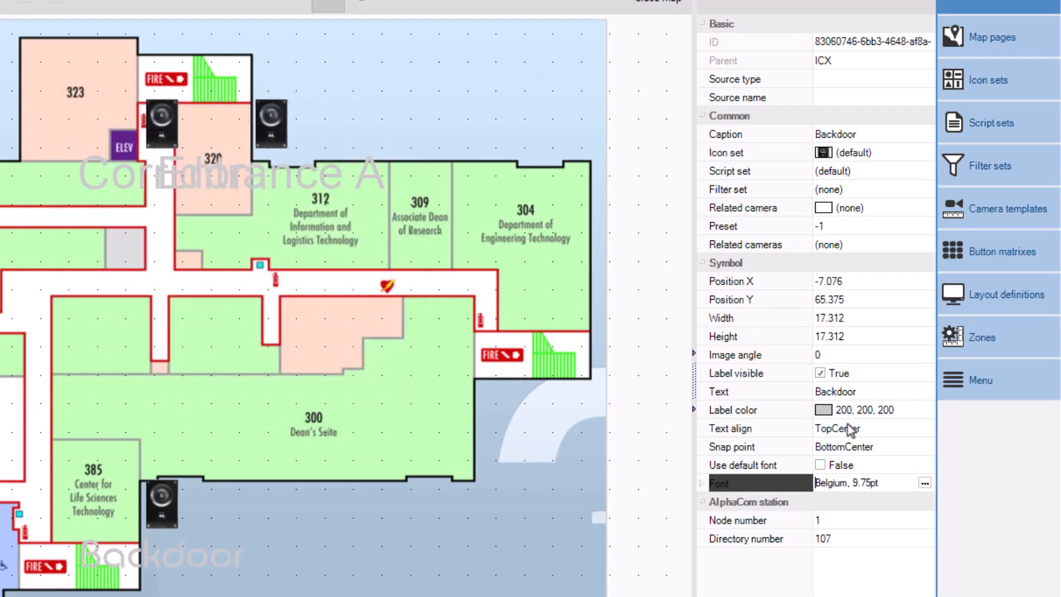
- Change the Backdoor label's color to Black
left_click(849, 412)
left_click(924, 409)
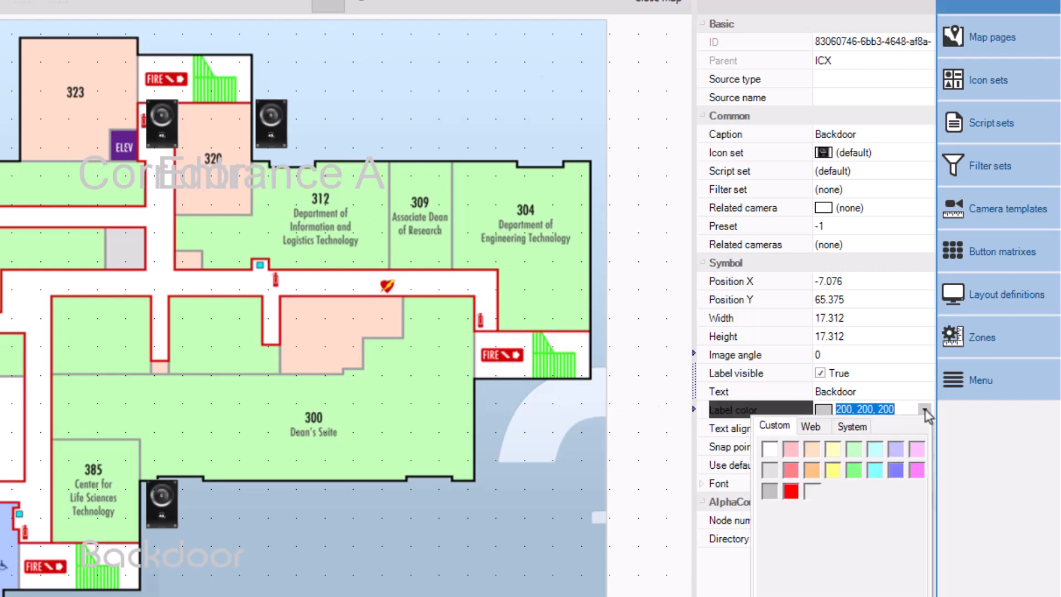
left_click(770, 553)
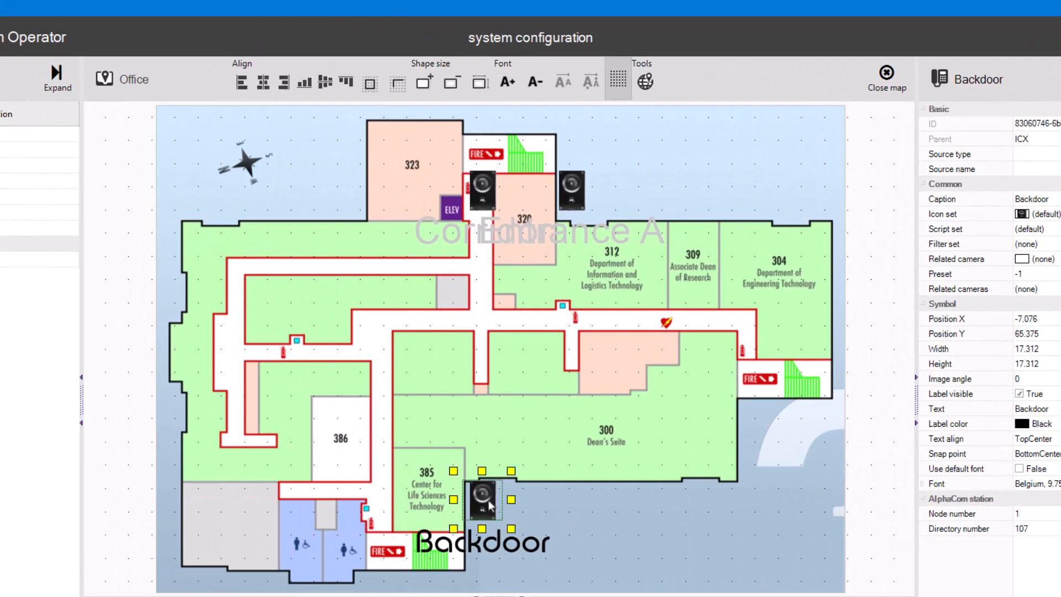
- Apply the Backdoor label's font and color to the Corridor and Entrance A labels together
left_click(490, 203, "ctrl")
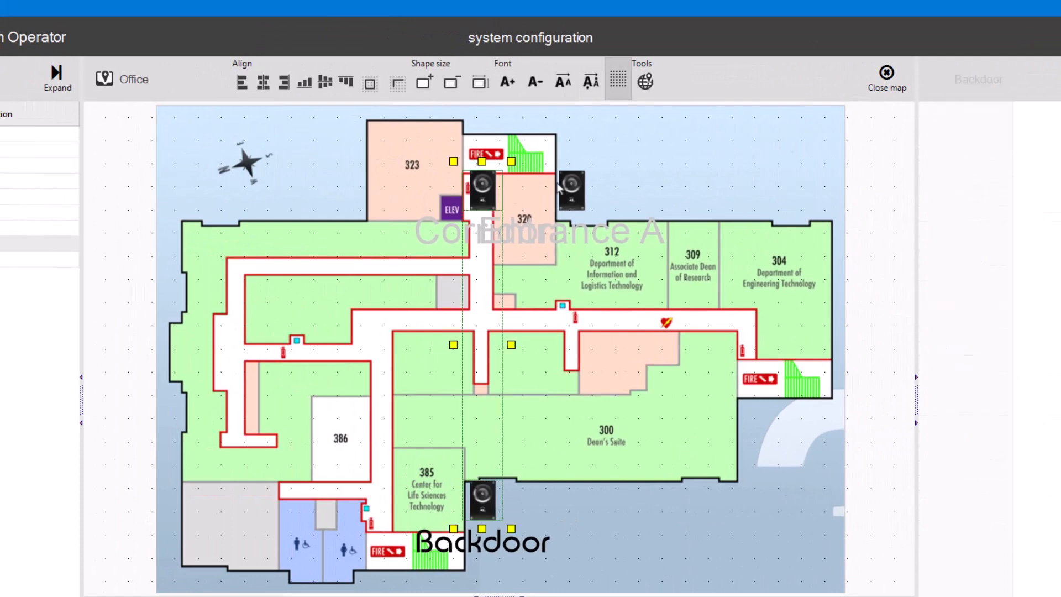
left_click(571, 188, "ctrl")
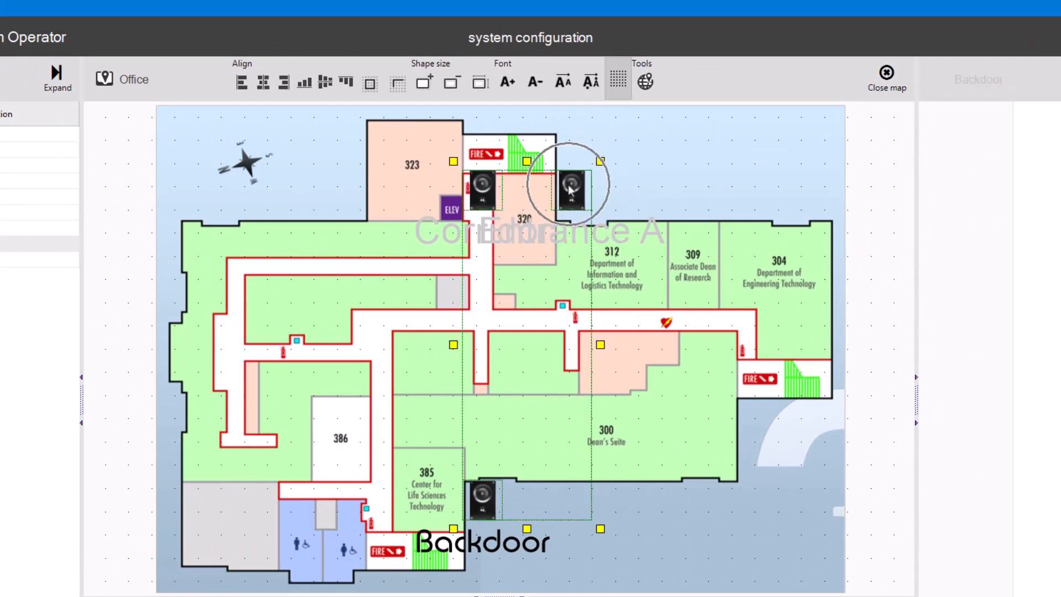
left_click(591, 83)
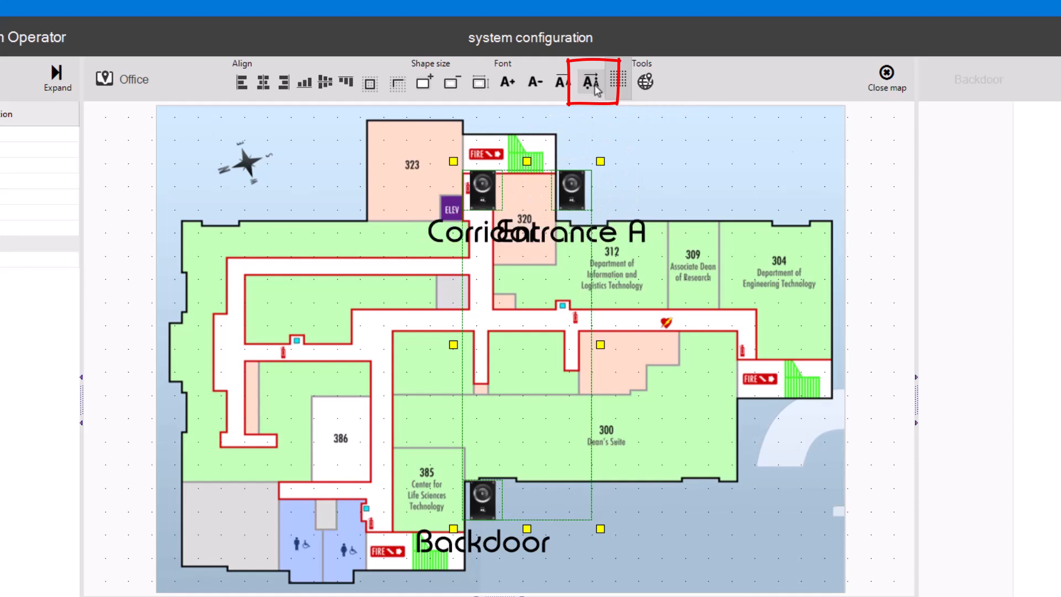
- Move Entrance A's label above its symbol by setting its snap point to TopCenter and changing its text alignment, and save the configuration
left_click(608, 195)
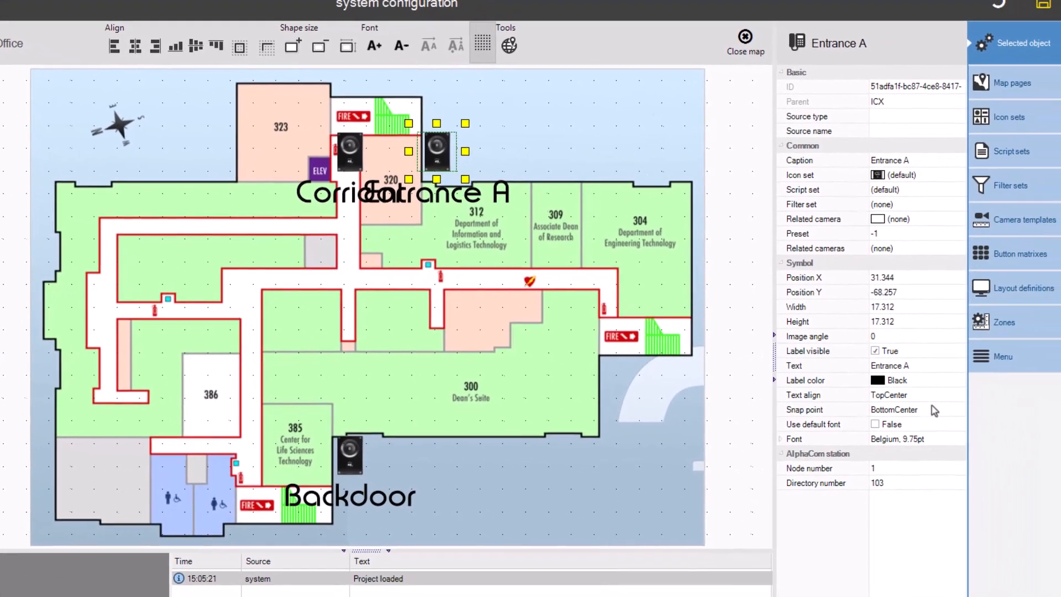
left_click(940, 423)
left_click(1010, 423)
left_click(970, 441)
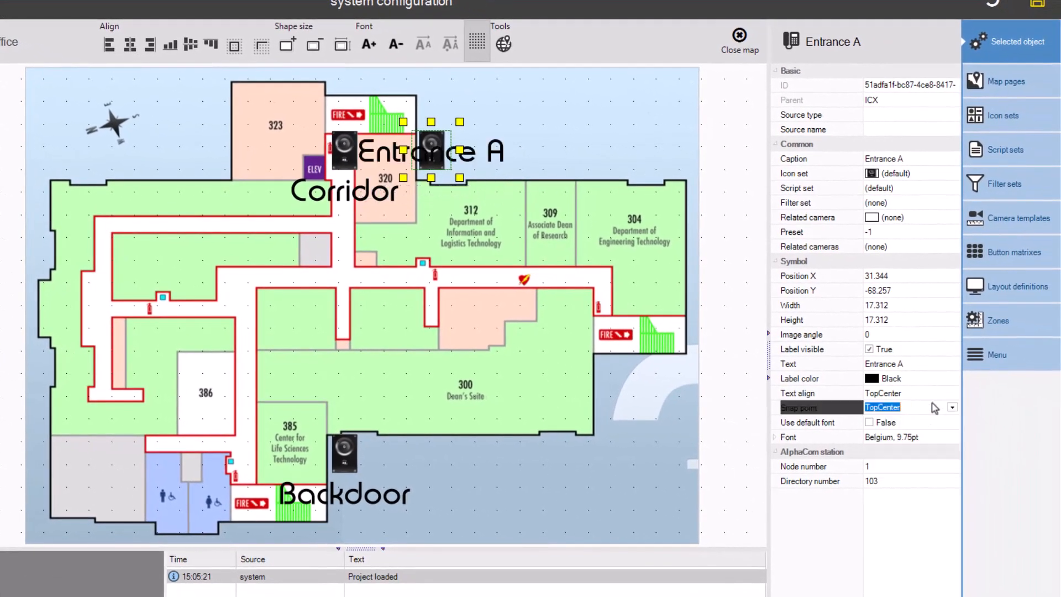
left_click(952, 393)
left_click(913, 450)
left_click(655, 502)
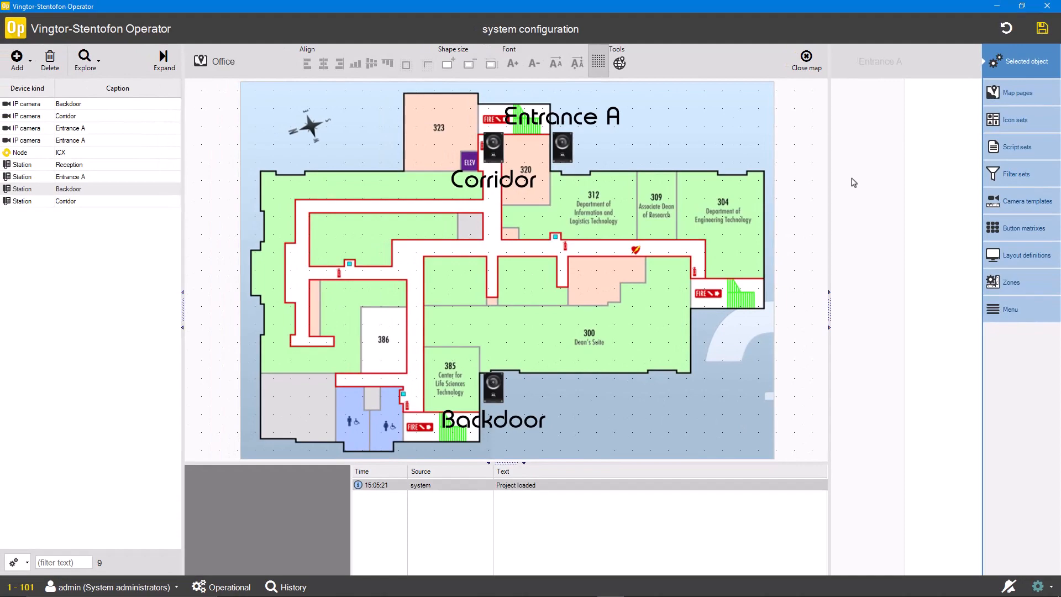
left_click(1039, 34)
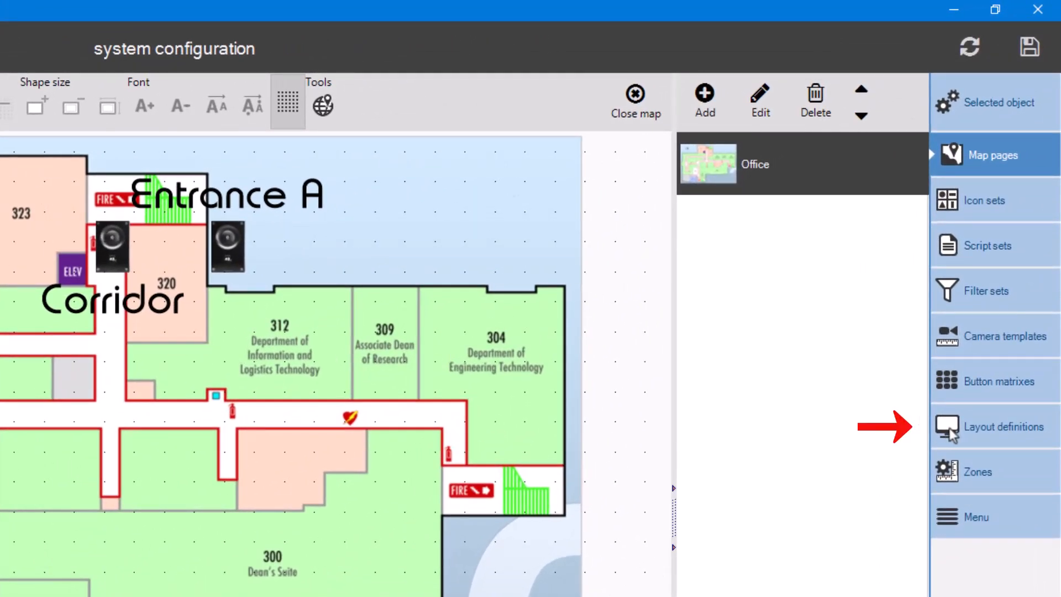
- Create a new layout definition with the caption MyOffice
left_click(949, 432)
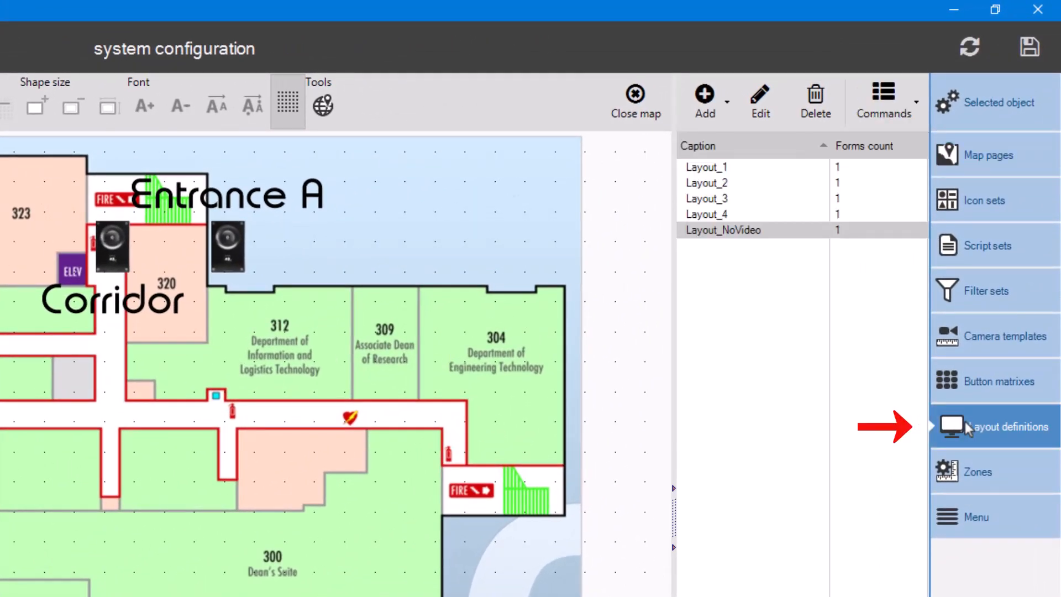
left_click(702, 95)
left_click(719, 143)
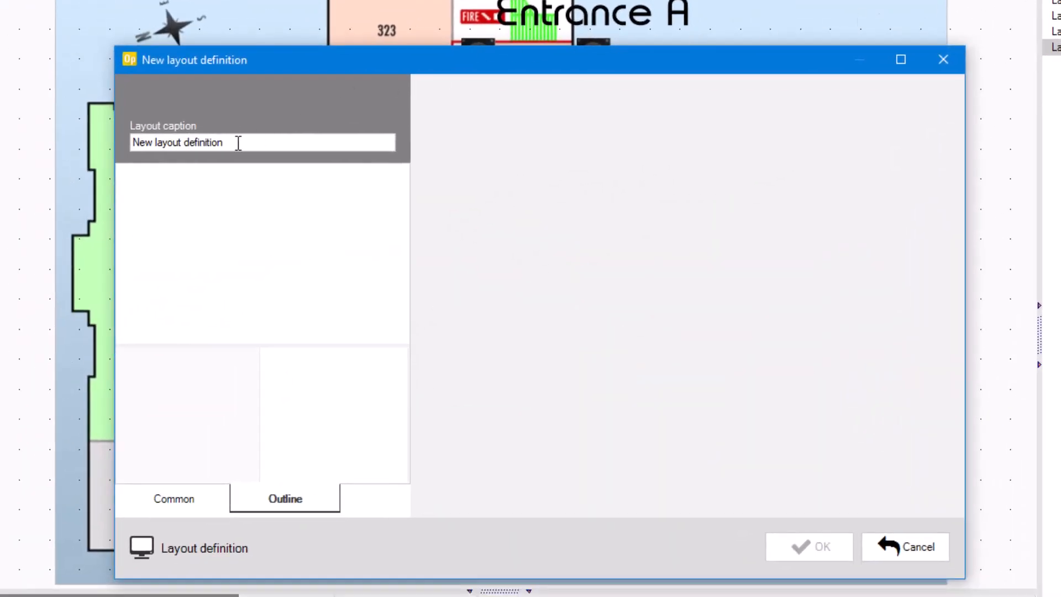
left_click_drag(238, 143, 102, 138)
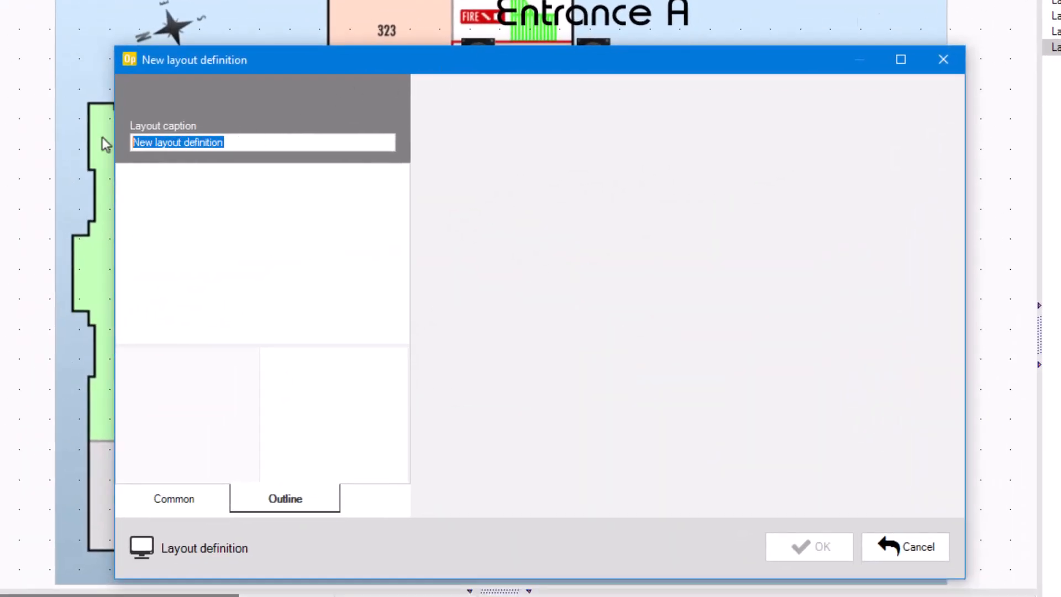
type("MyOff")
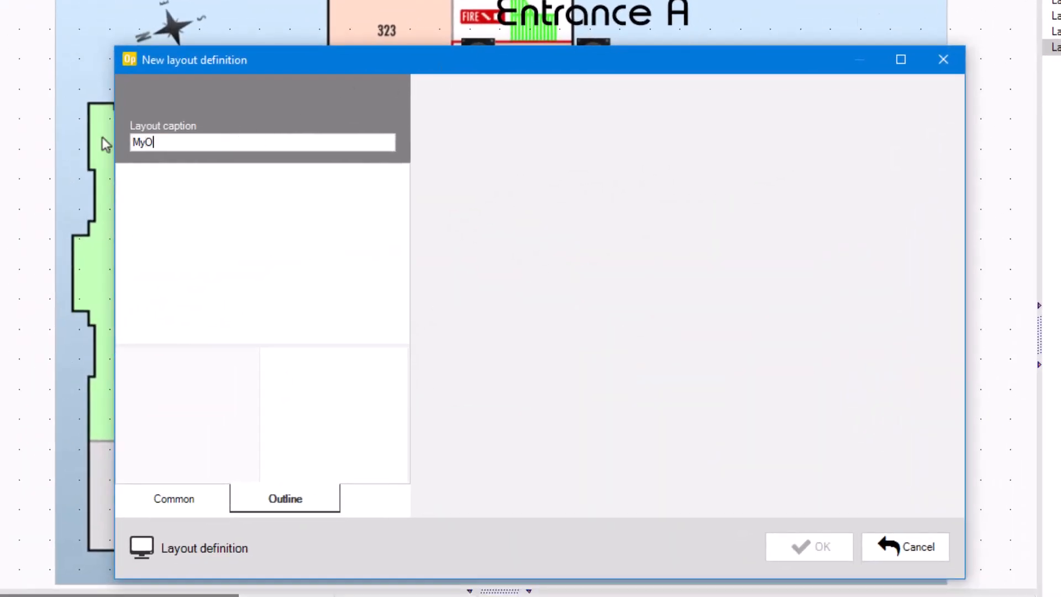
type("ice")
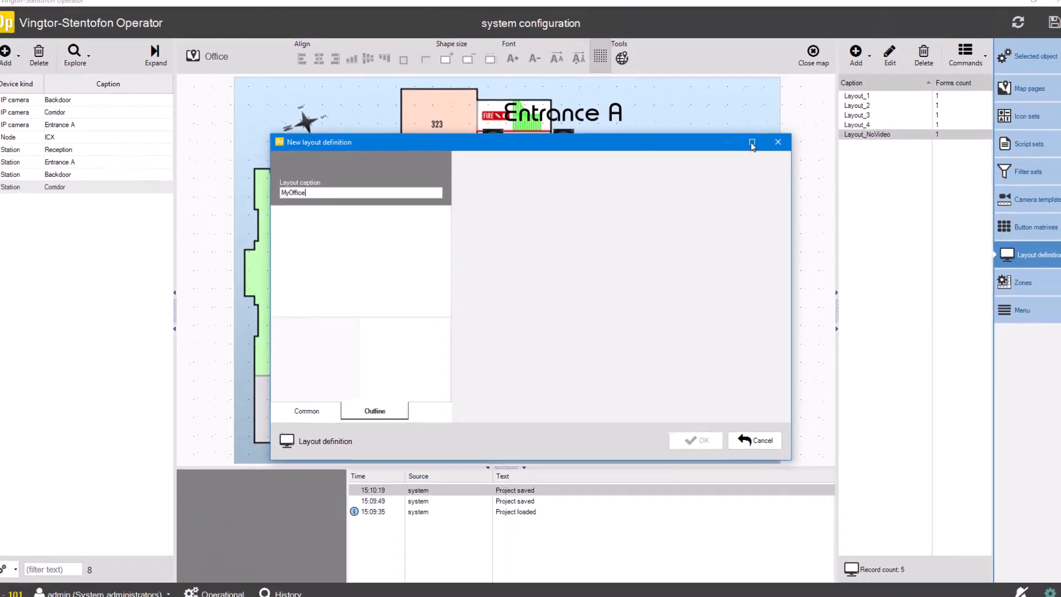
- Maximize the layout editor, add a form to the MyOffice layout and enlarge it to about 1519 by 915
left_click(901, 60)
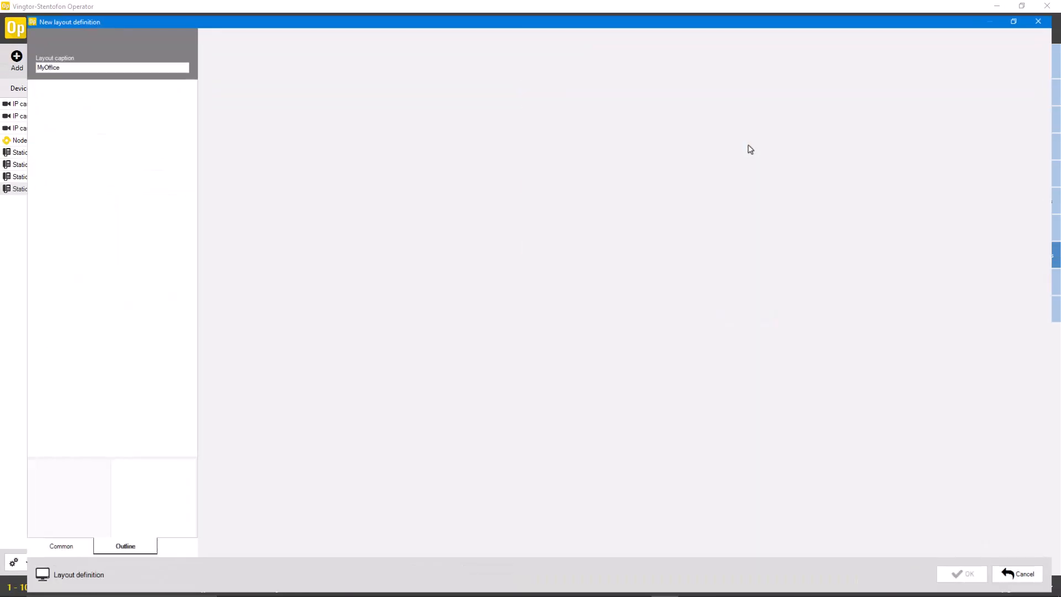
right_click(539, 186)
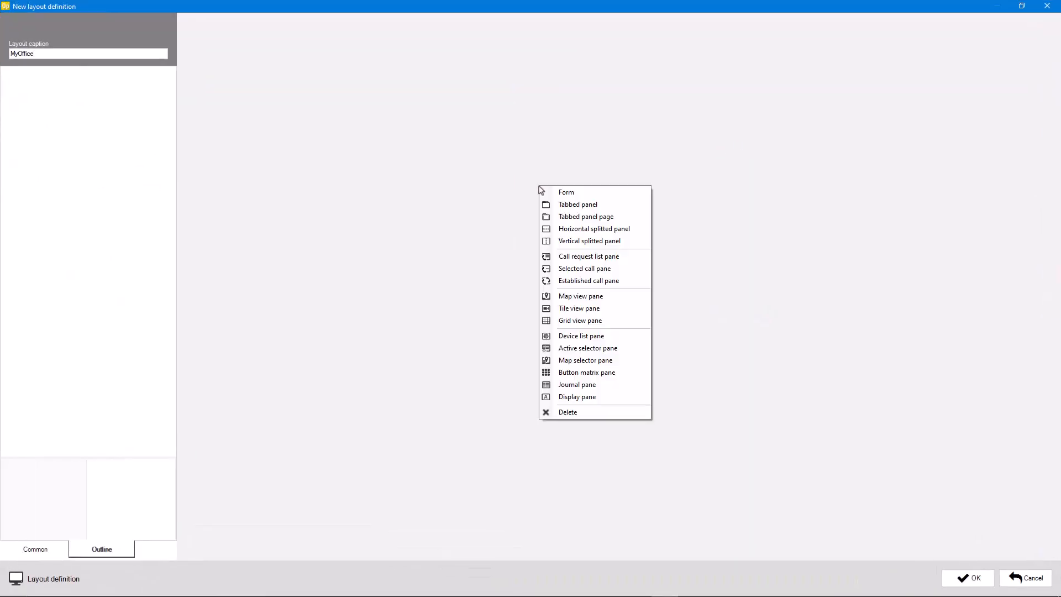
left_click(566, 193)
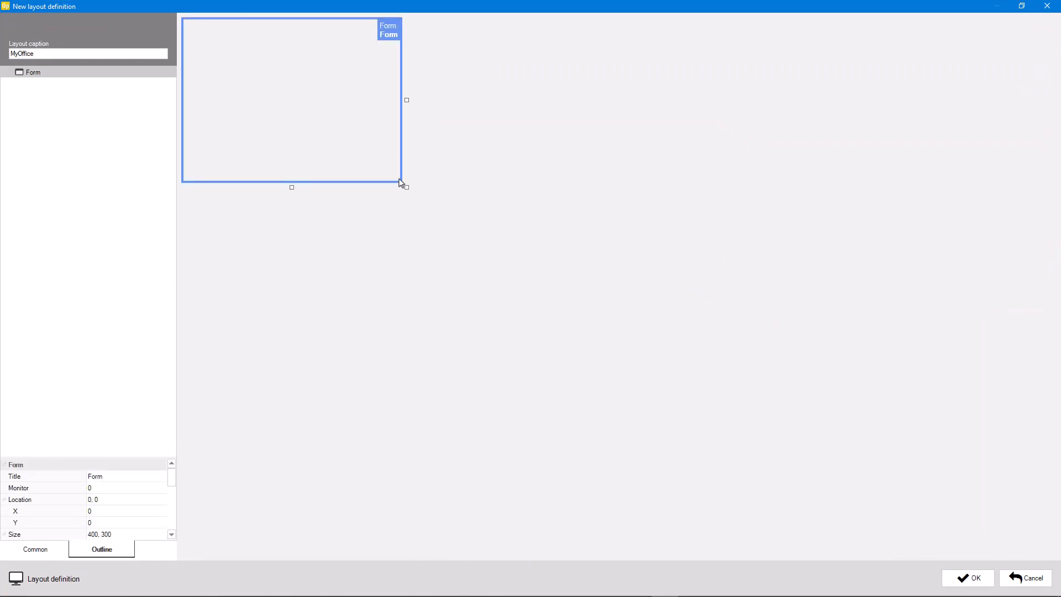
left_click_drag(405, 187, 1024, 528)
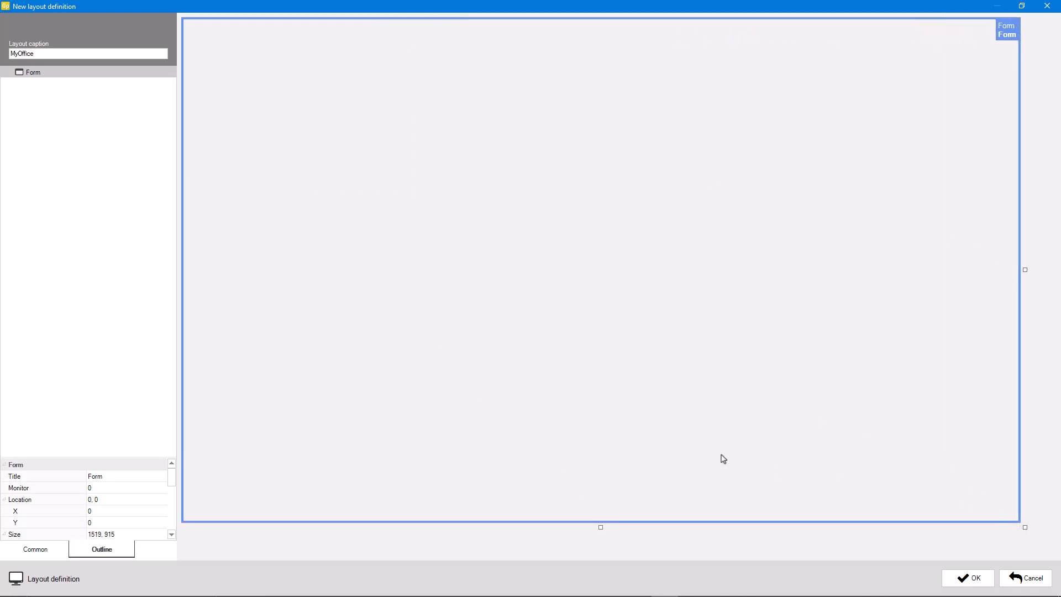
- Add a vertical splitted panel to the form and move its splitter to about a quarter of the form's width
right_click(547, 340)
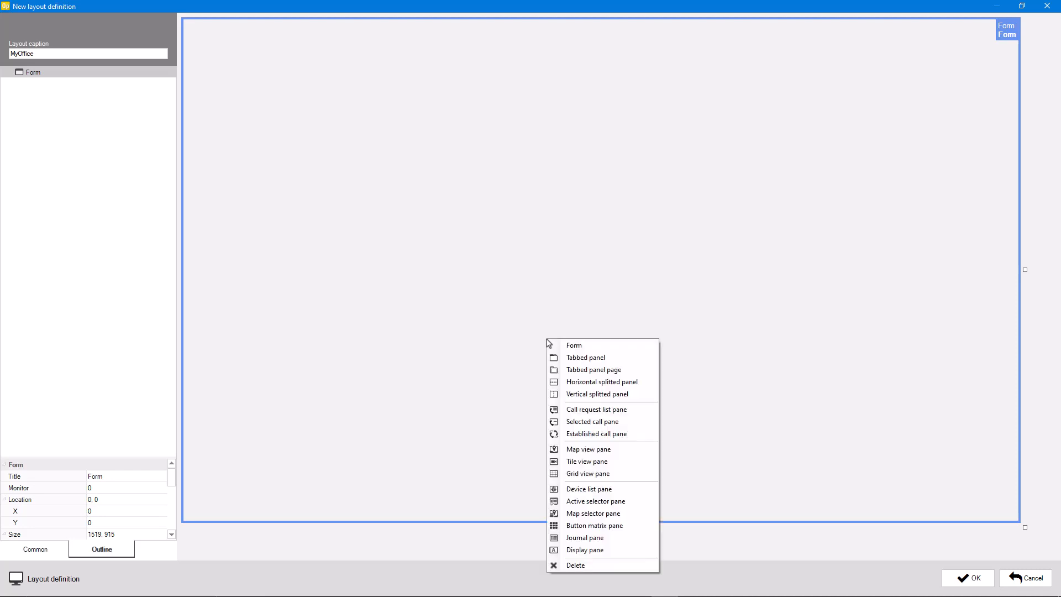
left_click(578, 394)
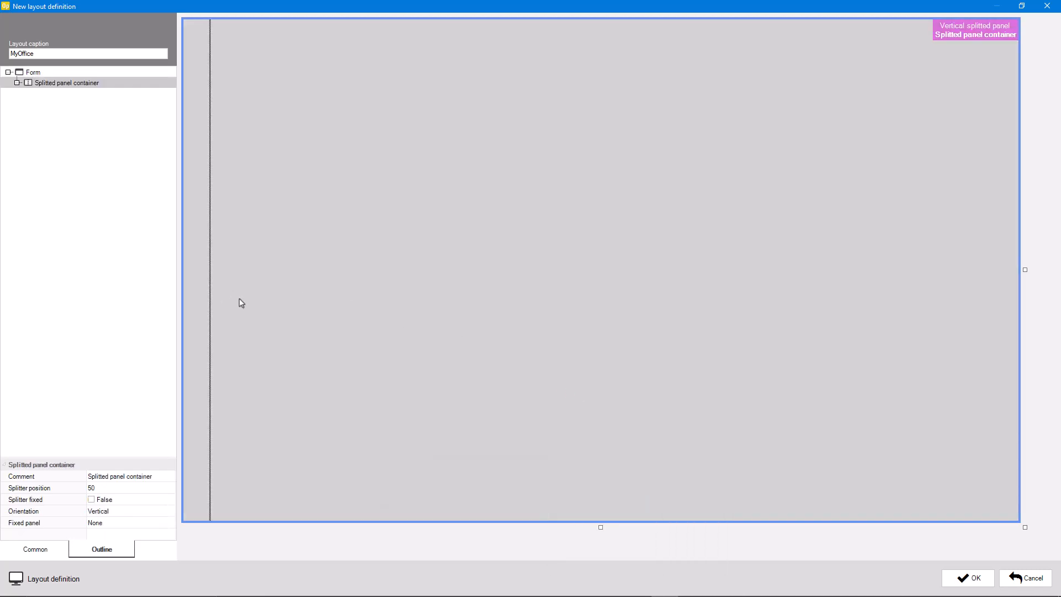
left_click_drag(242, 303, 389, 310)
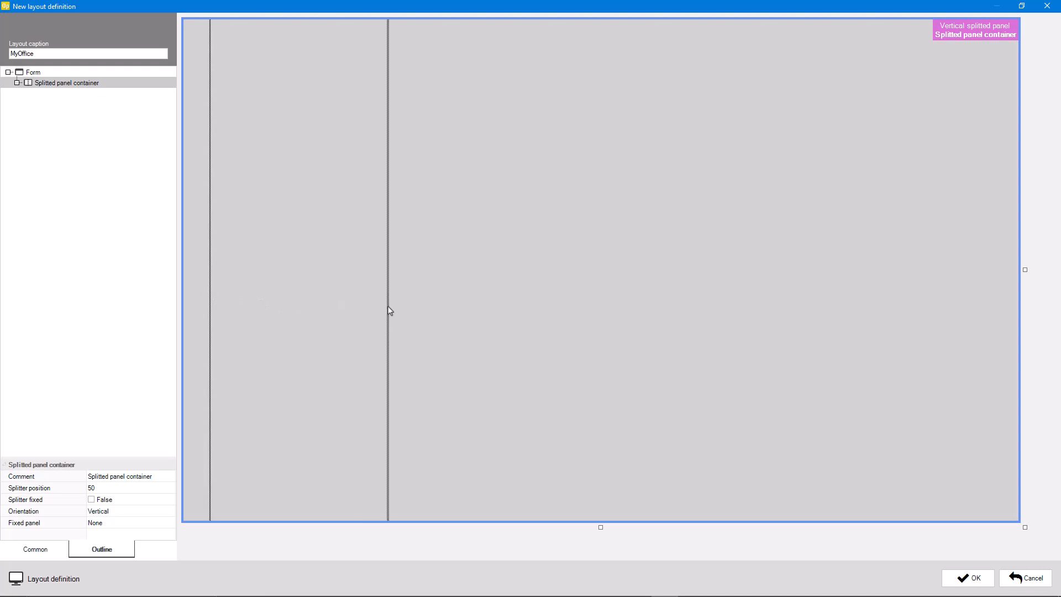
- Divide the wide right panel with a horizontal splitted panel and move its splitter to about 635
left_click(585, 298)
right_click(583, 293)
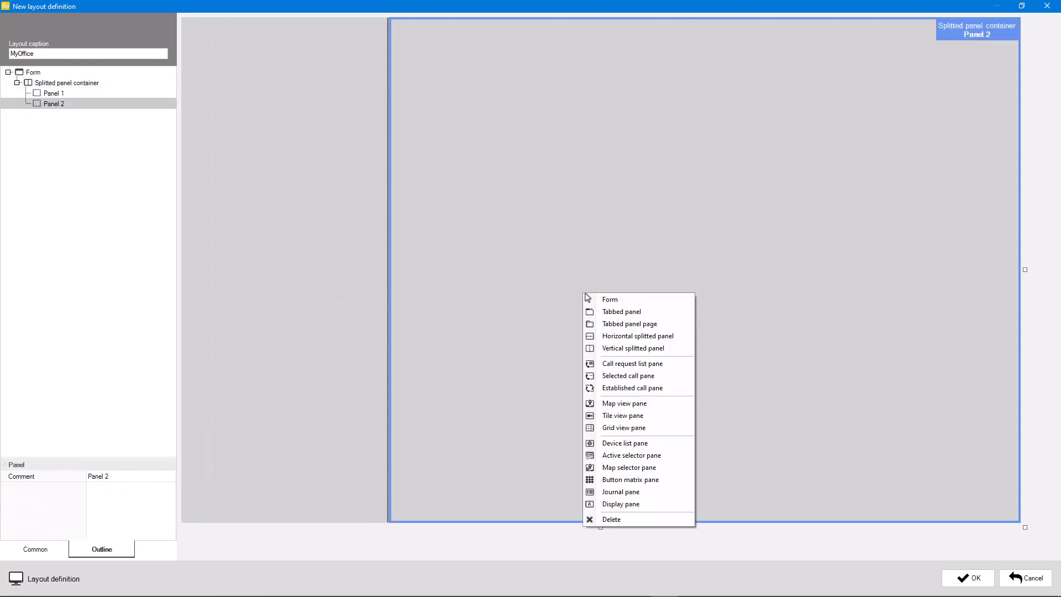
left_click(630, 337)
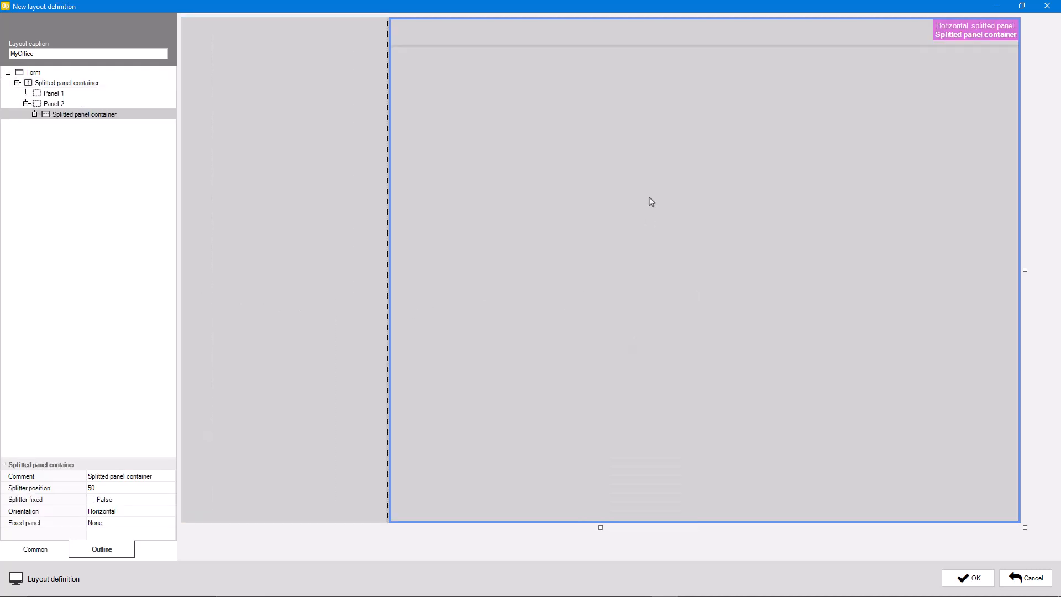
left_click(660, 45)
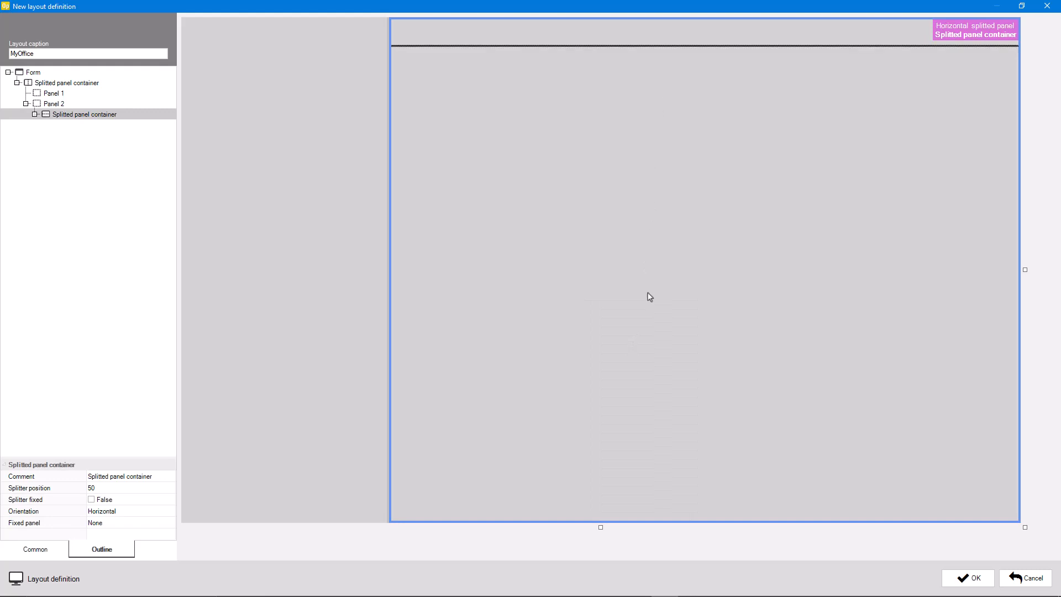
left_click_drag(650, 297, 646, 373)
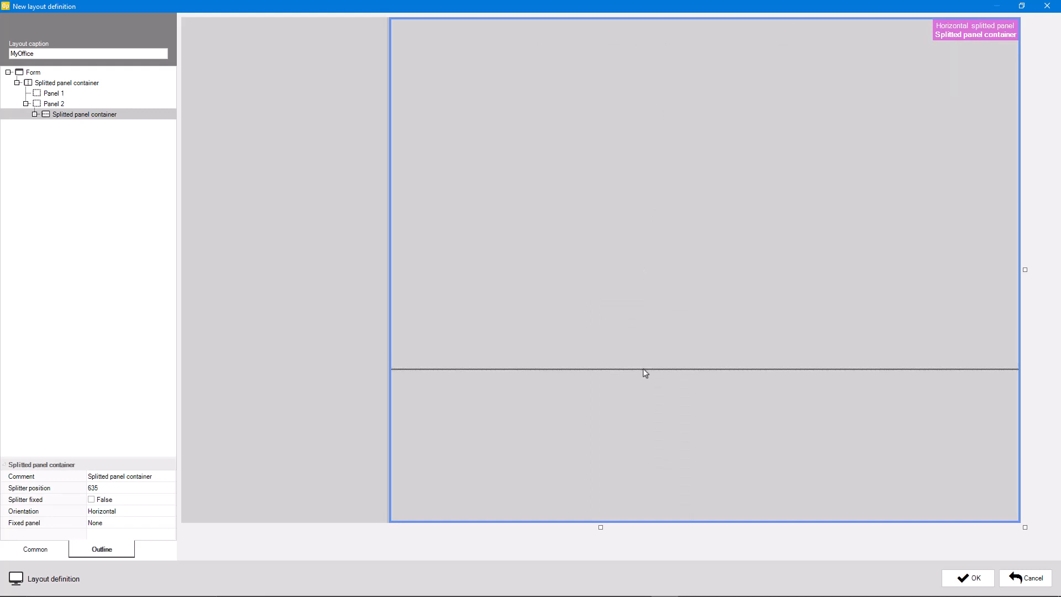
- Divide the narrow left panel with a horizontal splitted panel and move its splitter to about 334
left_click(325, 286)
right_click(319, 284)
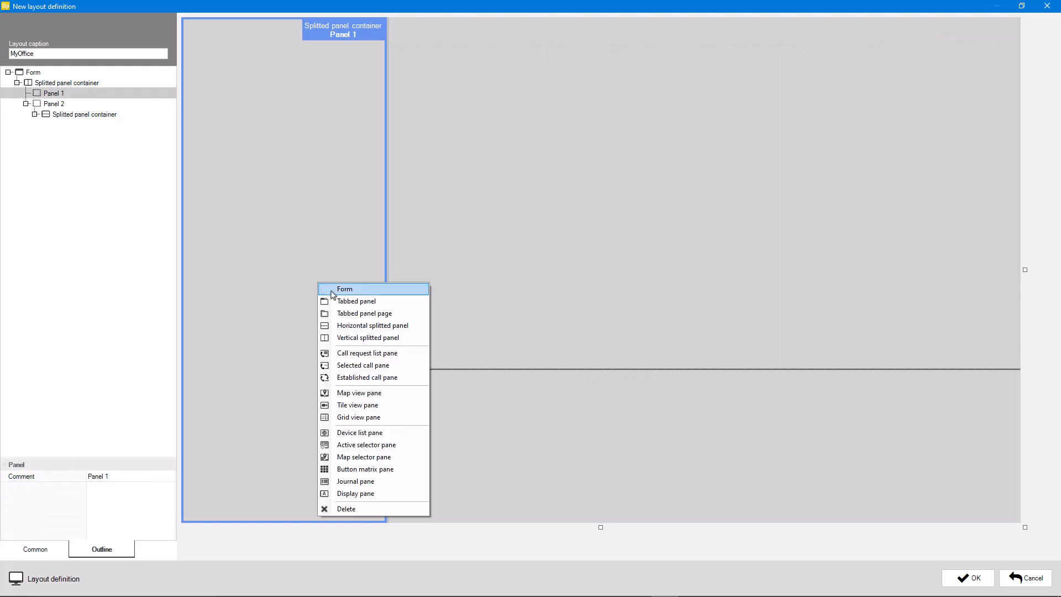
left_click(350, 328)
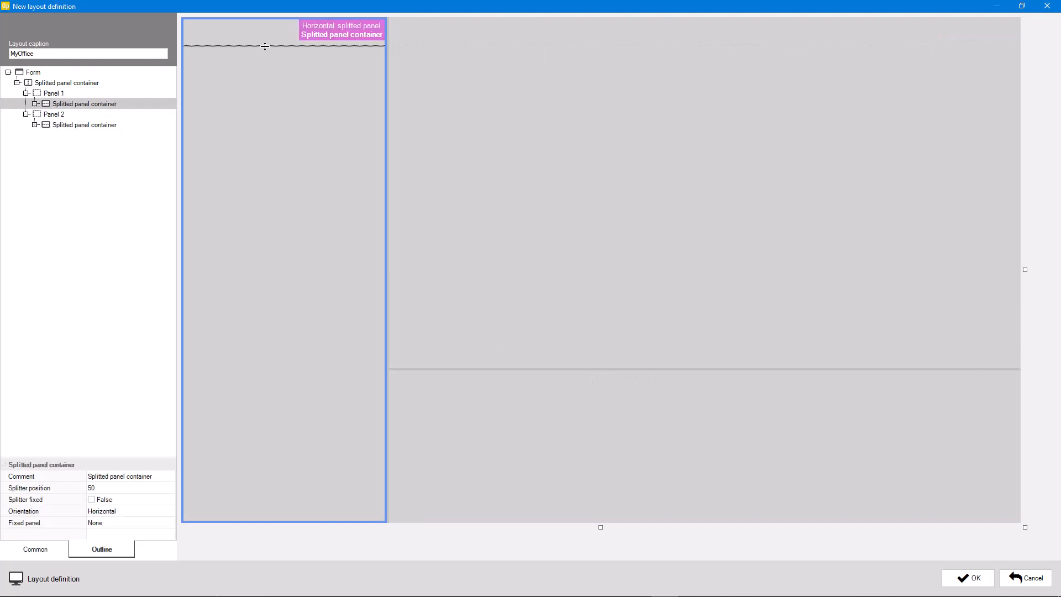
left_click_drag(265, 46, 272, 206)
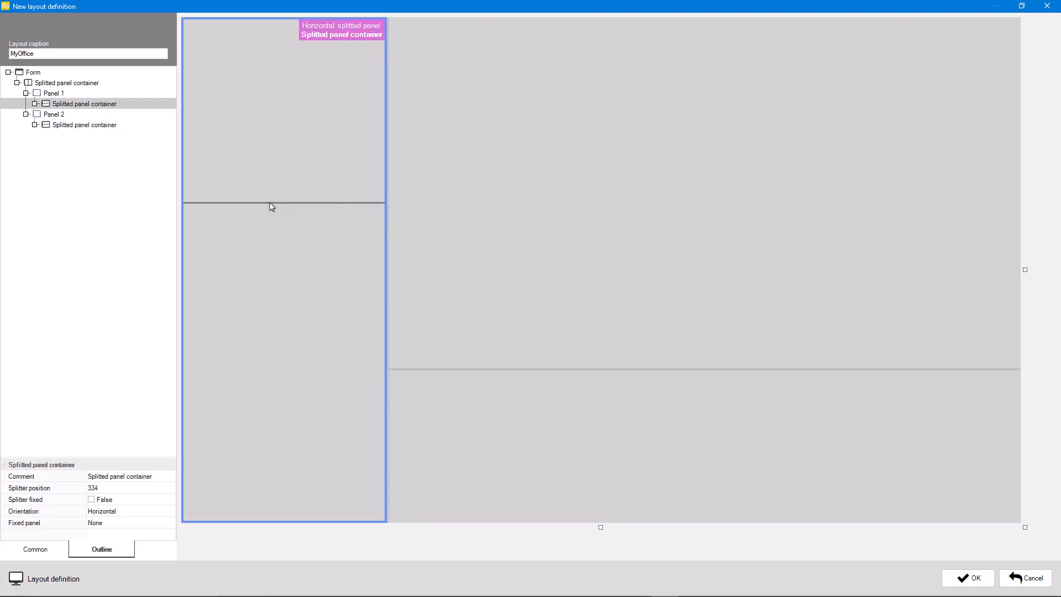
- Place an Established call pane in the upper left panel and a Call request list pane in the lower left panel
left_click(293, 142)
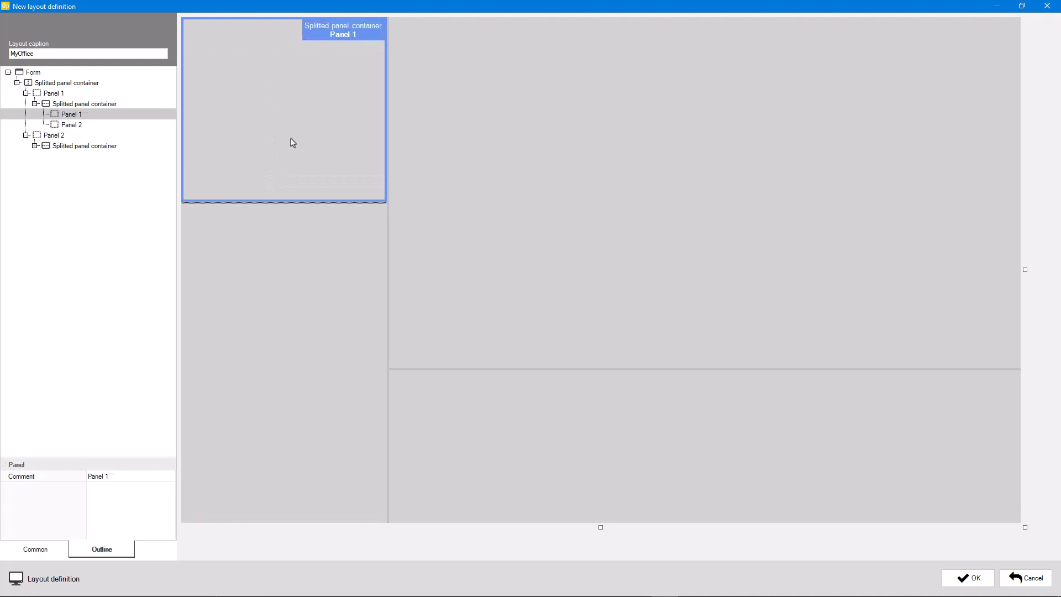
right_click(293, 143)
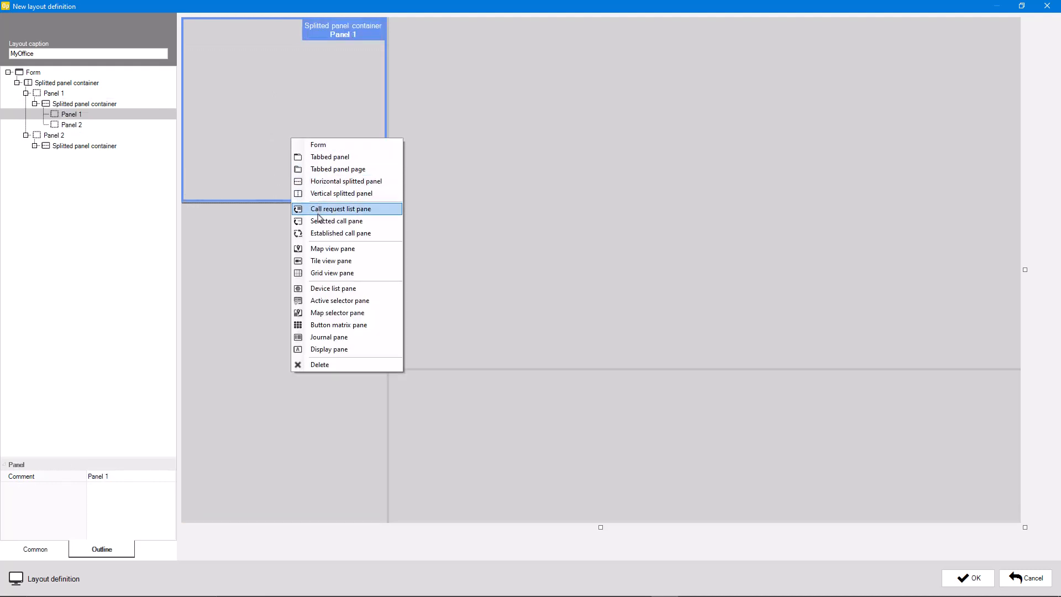
left_click(323, 235)
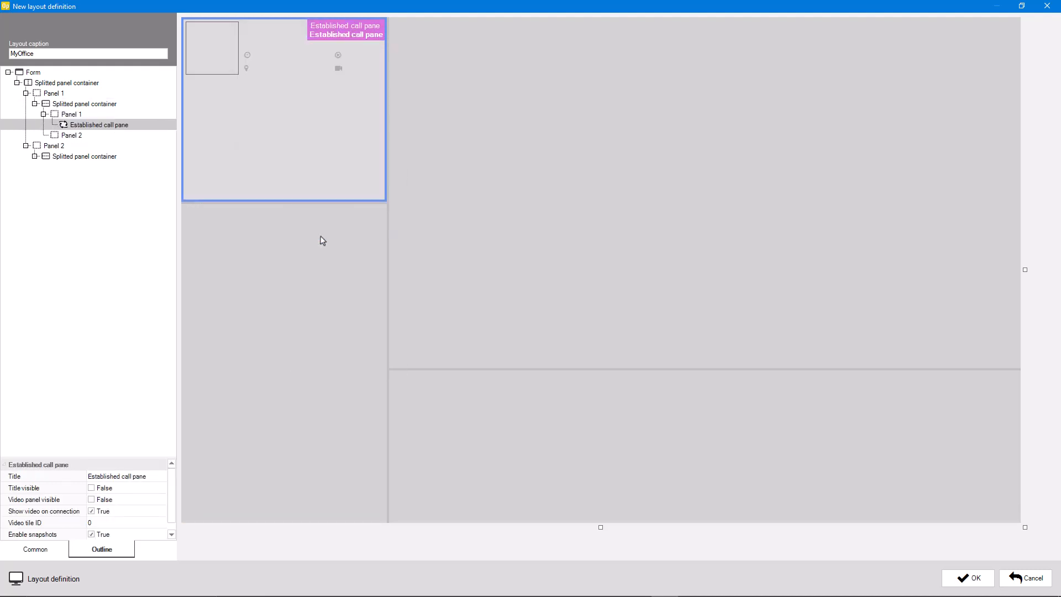
left_click(295, 330)
right_click(294, 330)
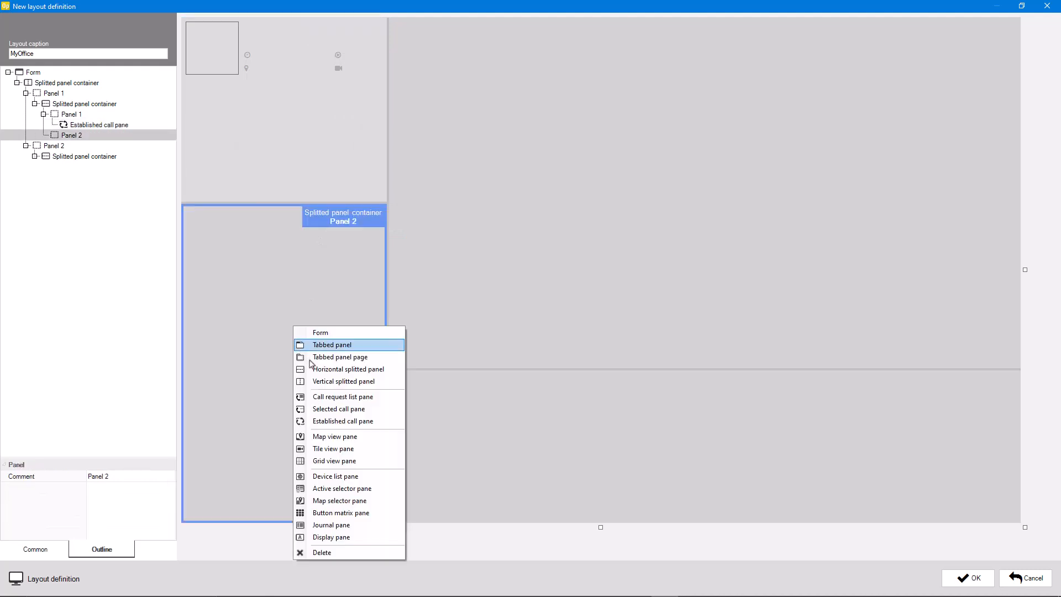
left_click(321, 398)
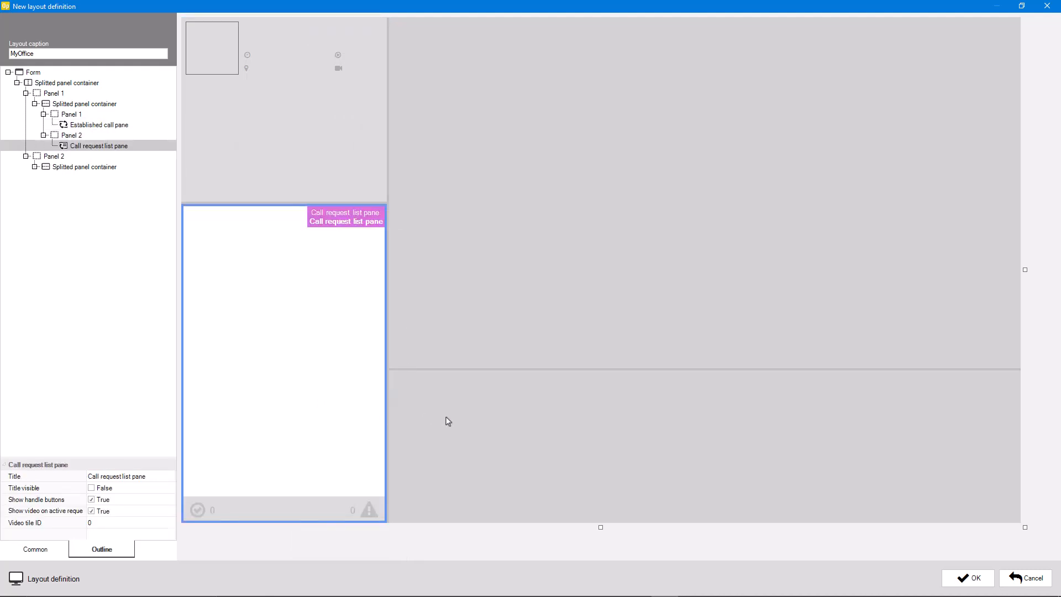
- Place a Grid view pane in the lower right panel and a Map view pane in the upper right panel
left_click(519, 423)
right_click(519, 422)
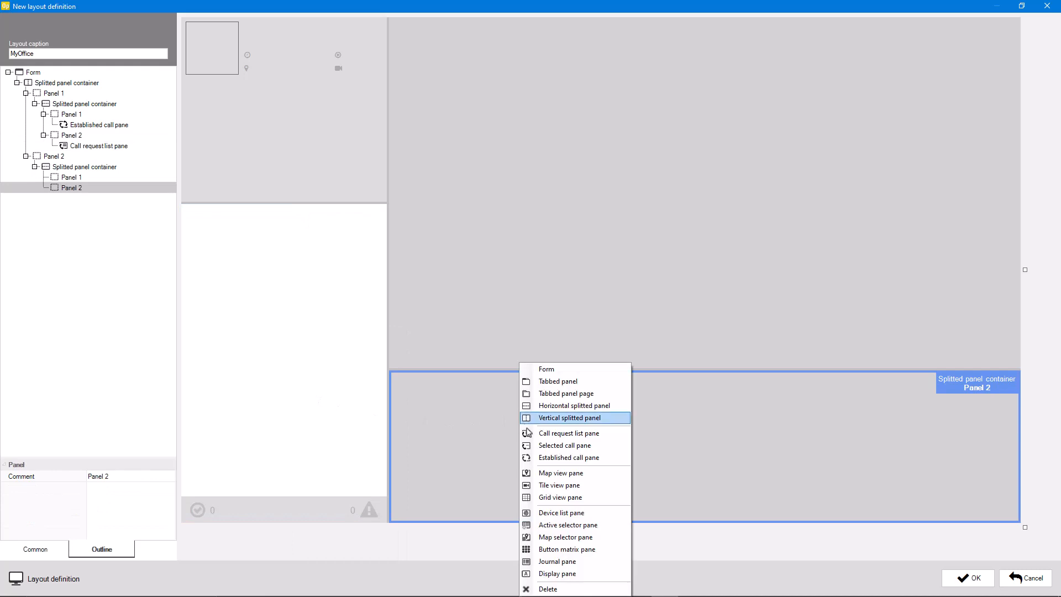
left_click(570, 501)
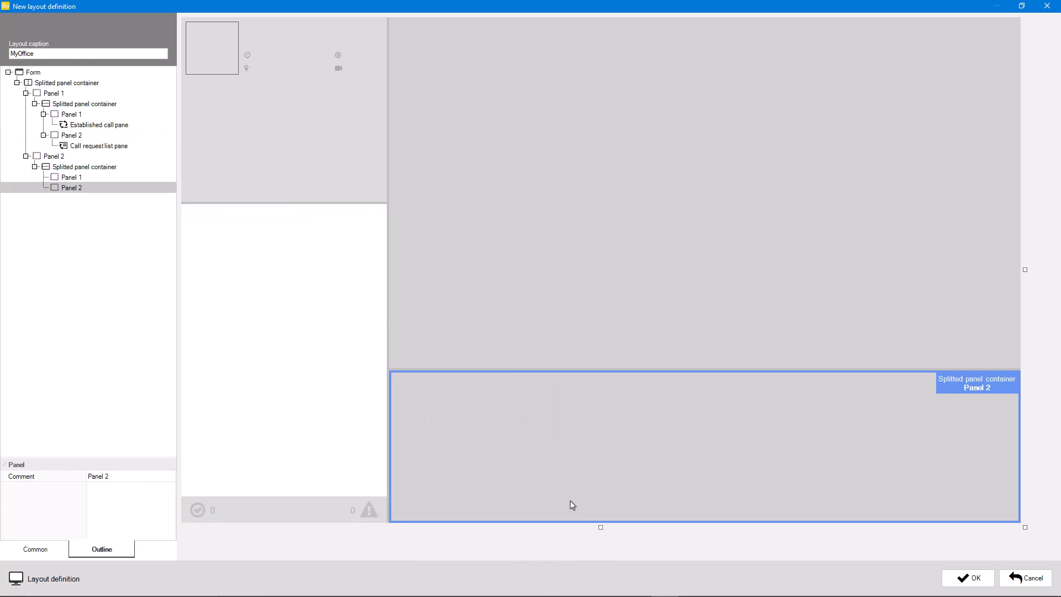
left_click(585, 286)
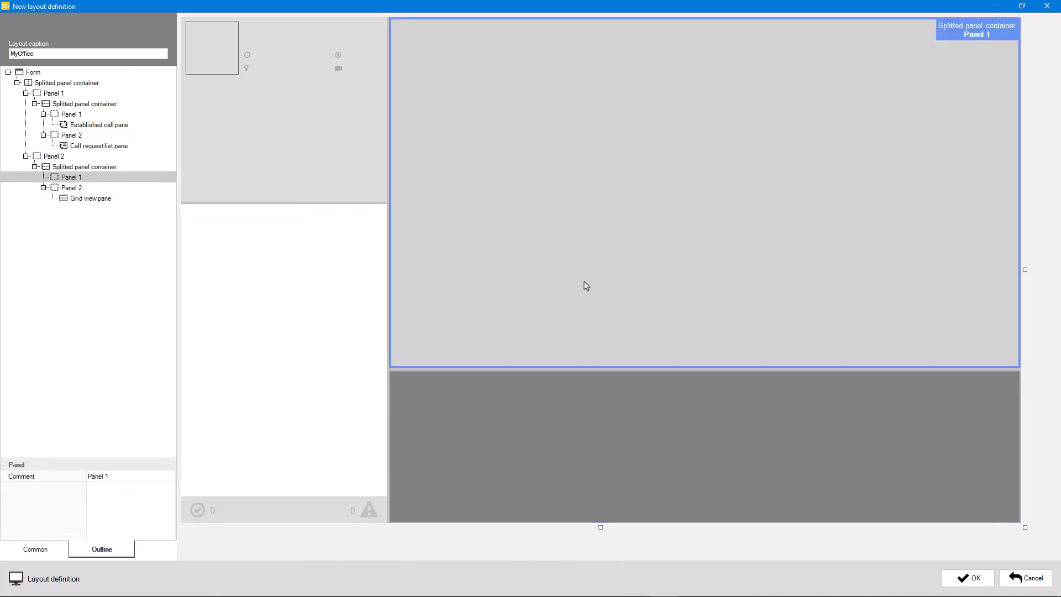
right_click(586, 286)
left_click(623, 393)
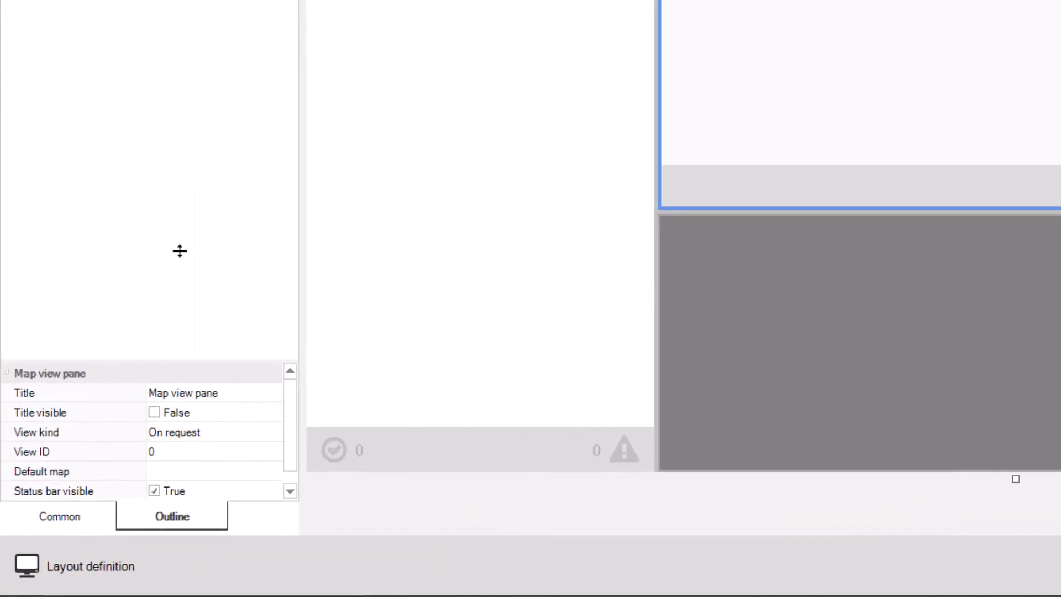
- Set the Map view pane's default map to Office
left_click_drag(180, 251, 180, 219)
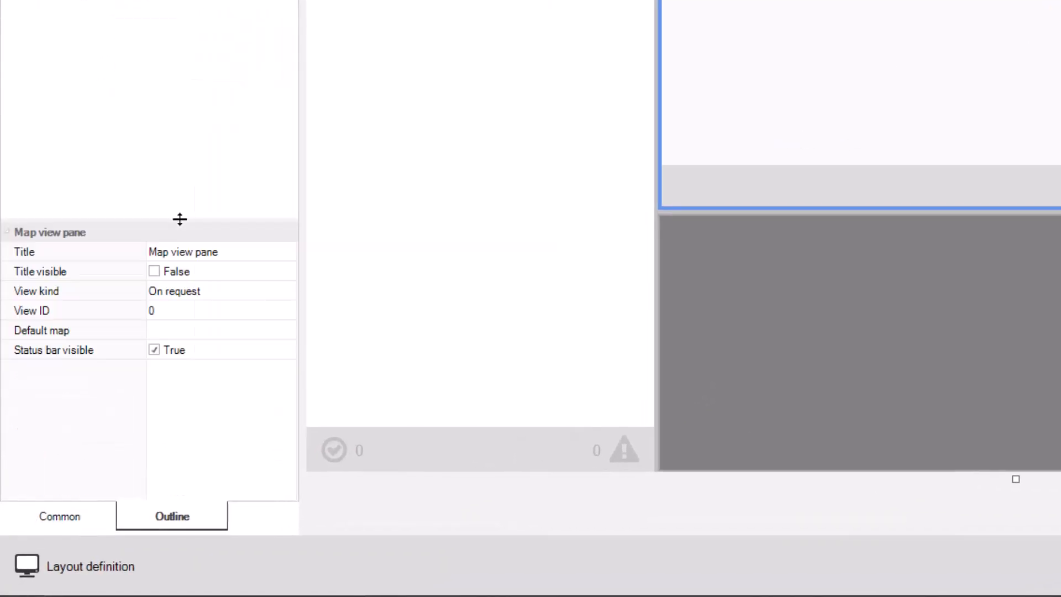
left_click(184, 332)
left_click(287, 330)
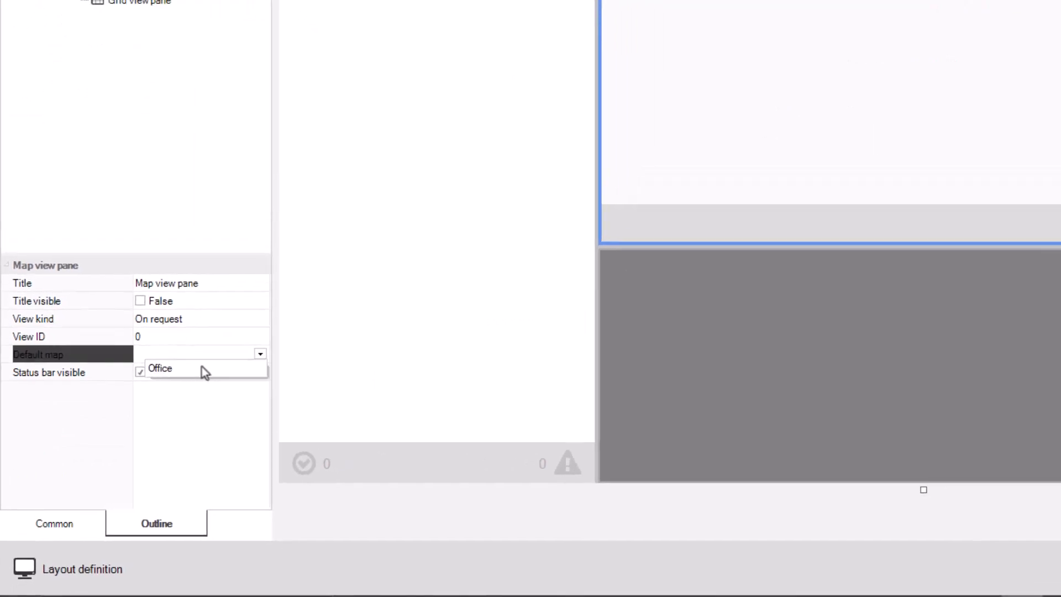
left_click(184, 347)
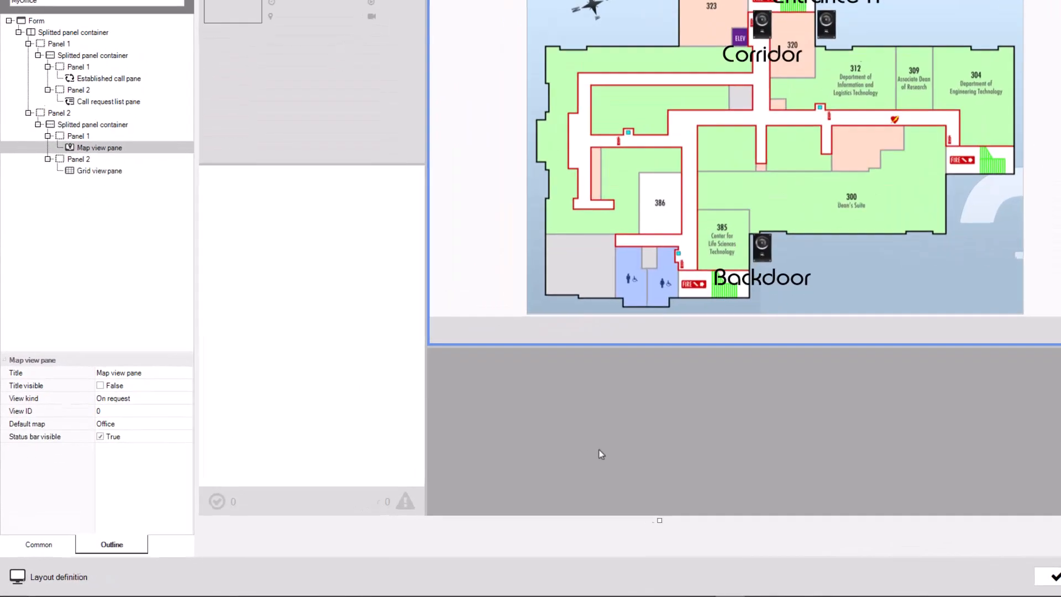
- Set the Grid view pane's layout to Grid view layout 6
left_click(544, 470)
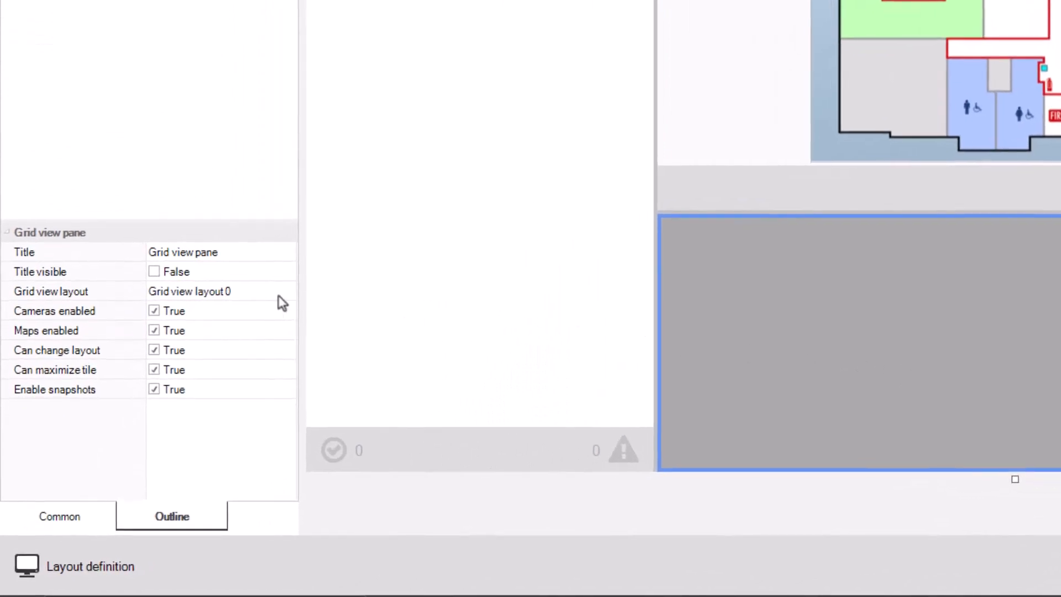
left_click(278, 296)
left_click(286, 291)
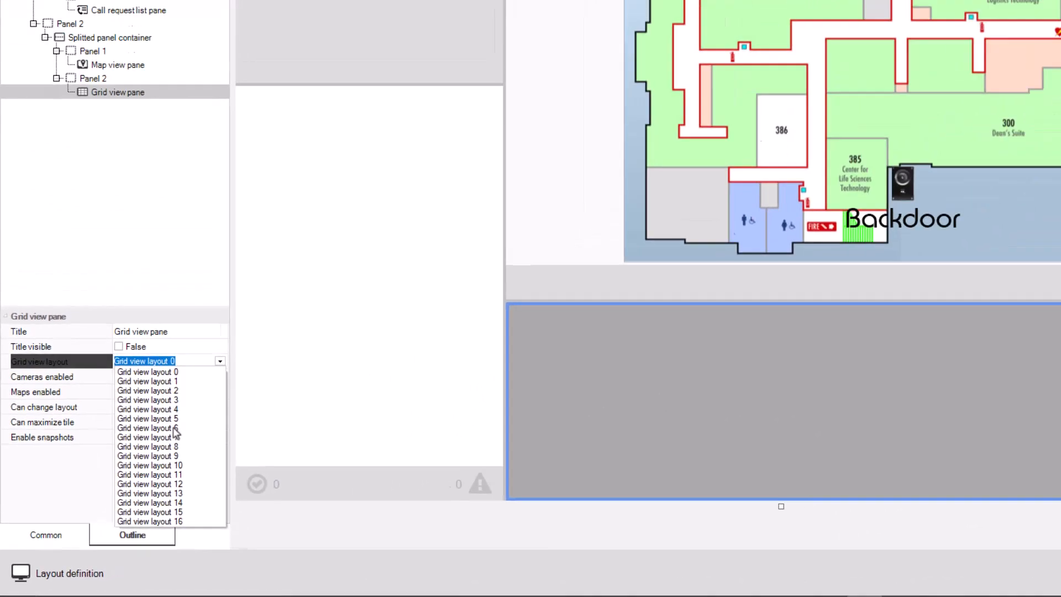
left_click(230, 378)
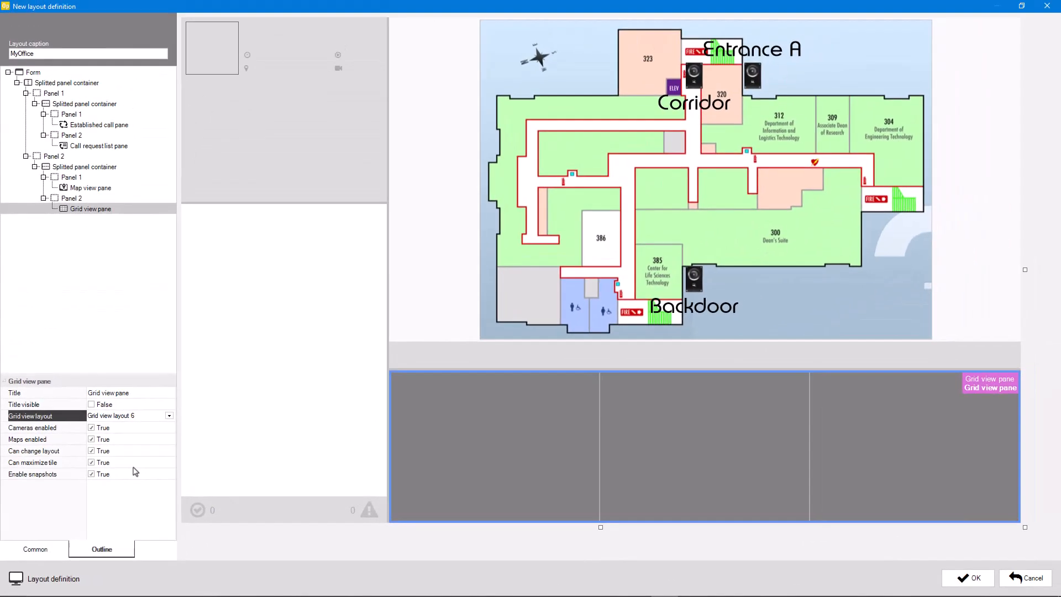
- Make the Established call pane's video panel visible, lower the splitter beneath it to about 441, and save the layout definition
left_click(282, 133)
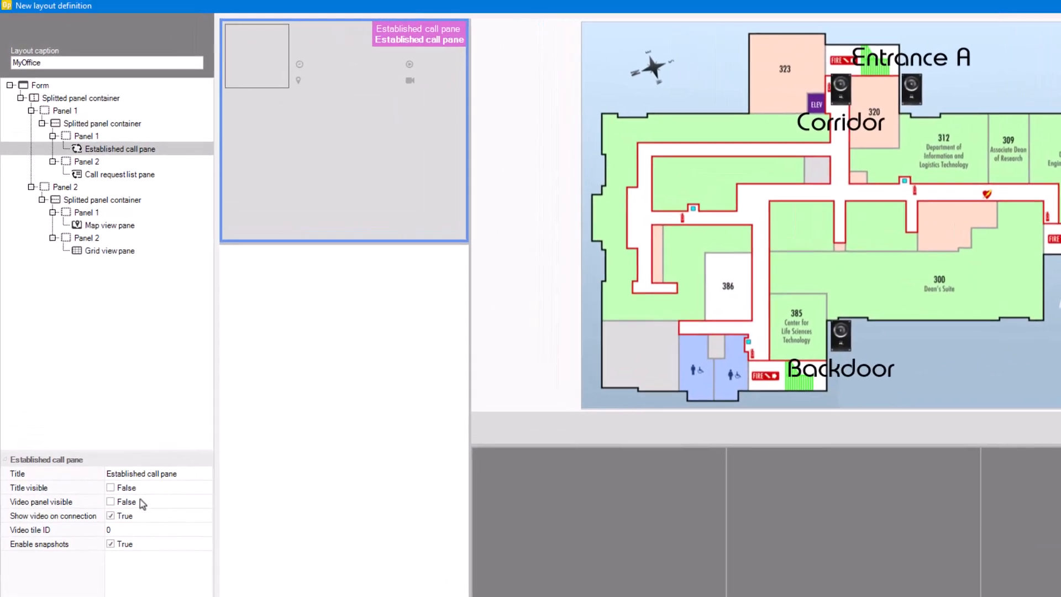
left_click(110, 504)
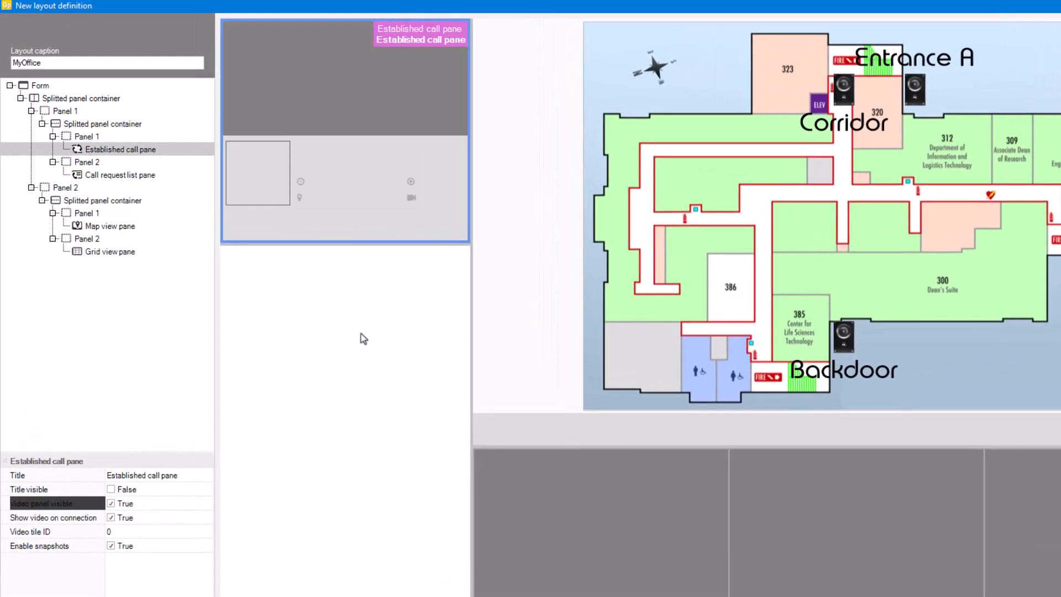
left_click_drag(340, 243, 332, 315)
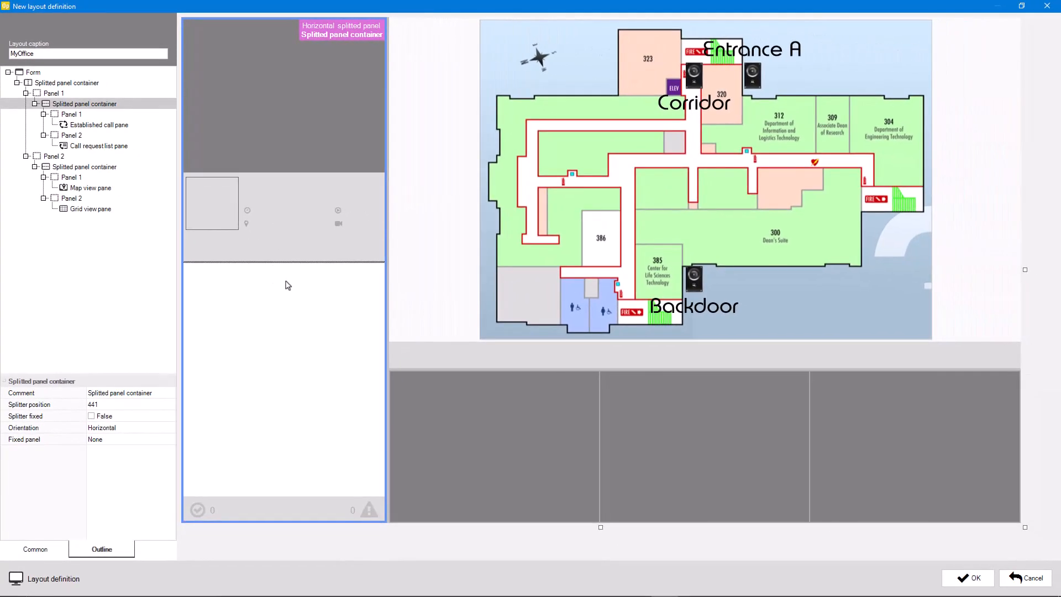
left_click(969, 578)
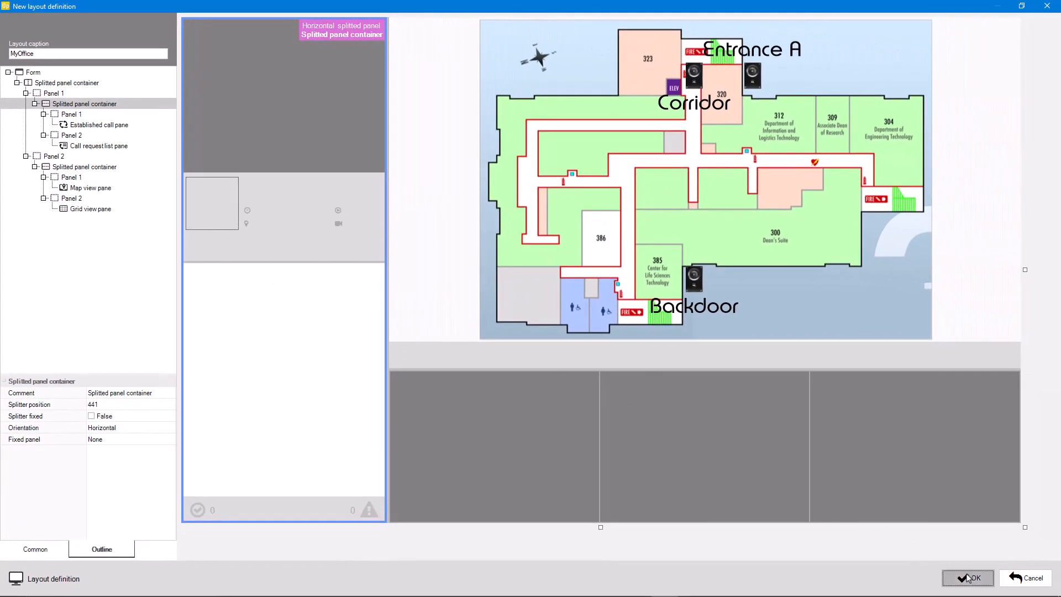